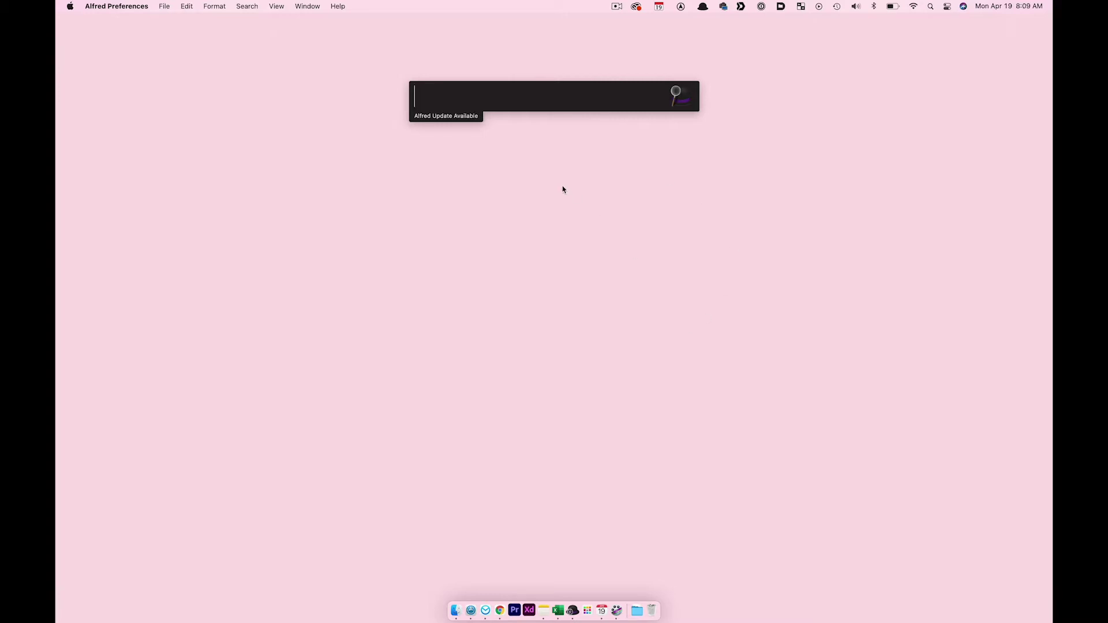
Step: Search for "adobe pho" in the Alfred launcher and clear the query
{"action": "key", "text": "Escape"}
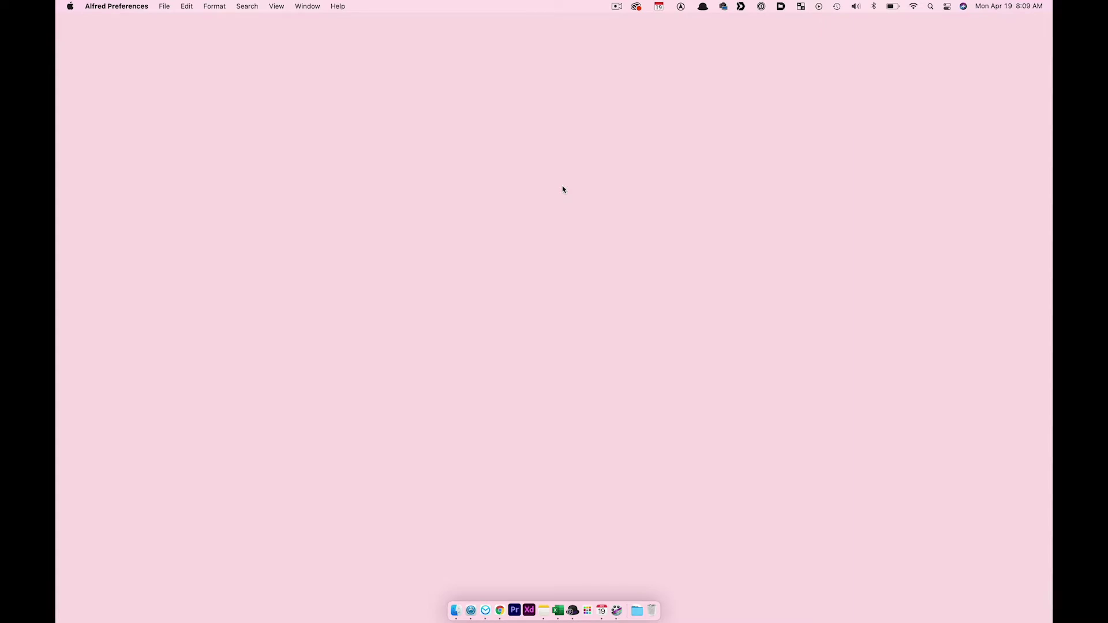
{"action": "key", "text": "alt+space"}
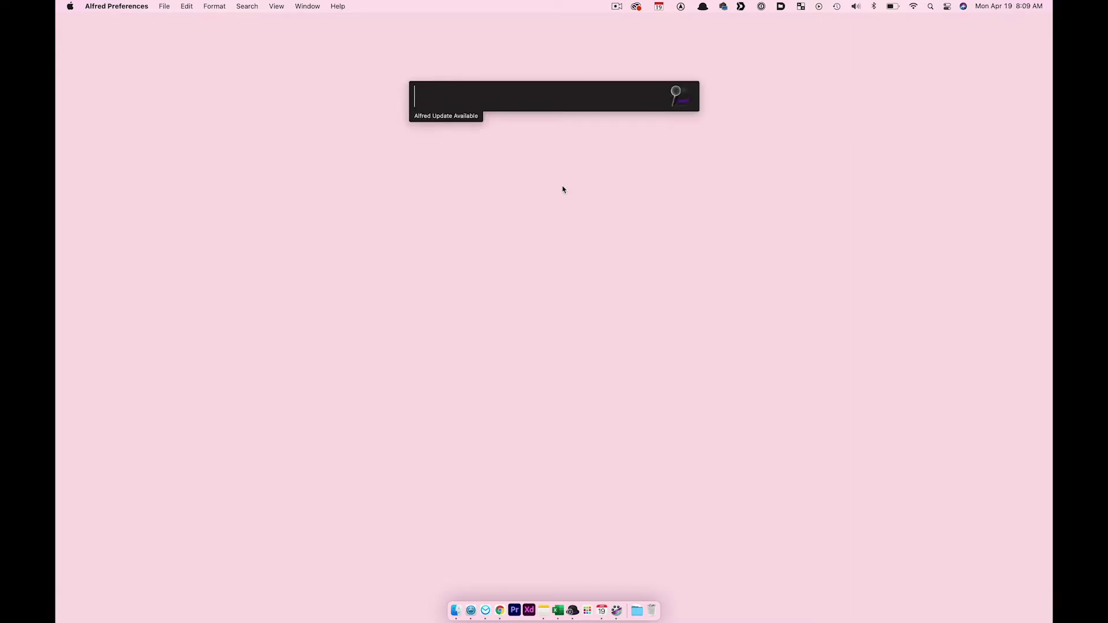
{"action": "type", "text": "adobe pho"}
{"action": "key", "text": "BackSpace"}
{"action": "key", "text": "BackSpace"}
{"action": "key", "text": "BackSpace"}
{"action": "key", "text": "BackSpace"}
{"action": "key", "text": "BackSpace"}
{"action": "key", "text": "BackSpace"}
{"action": "key", "text": "BackSpace"}
{"action": "key", "text": "BackSpace"}
{"action": "key", "text": "BackSpace"}
Step: Enter an Alfred Gmail search with the keyword gm followed by a person's first name
{"action": "type", "text": "gmai"}
{"action": "key", "text": "BackSpace"}
{"action": "key", "text": "BackSpace"}
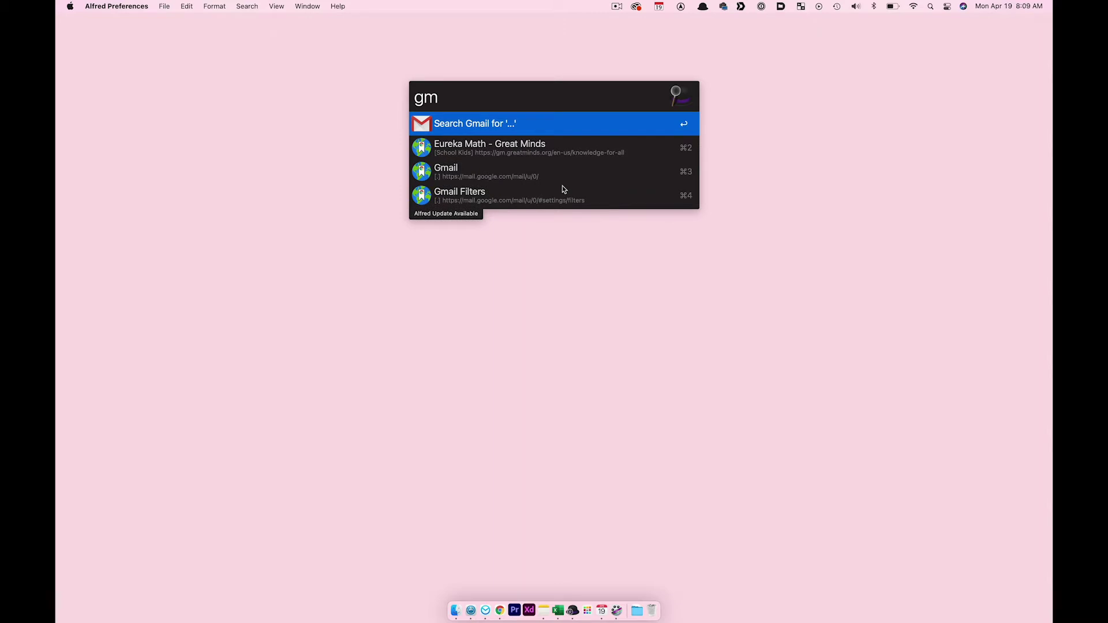
{"action": "type", "text": "ryan"}
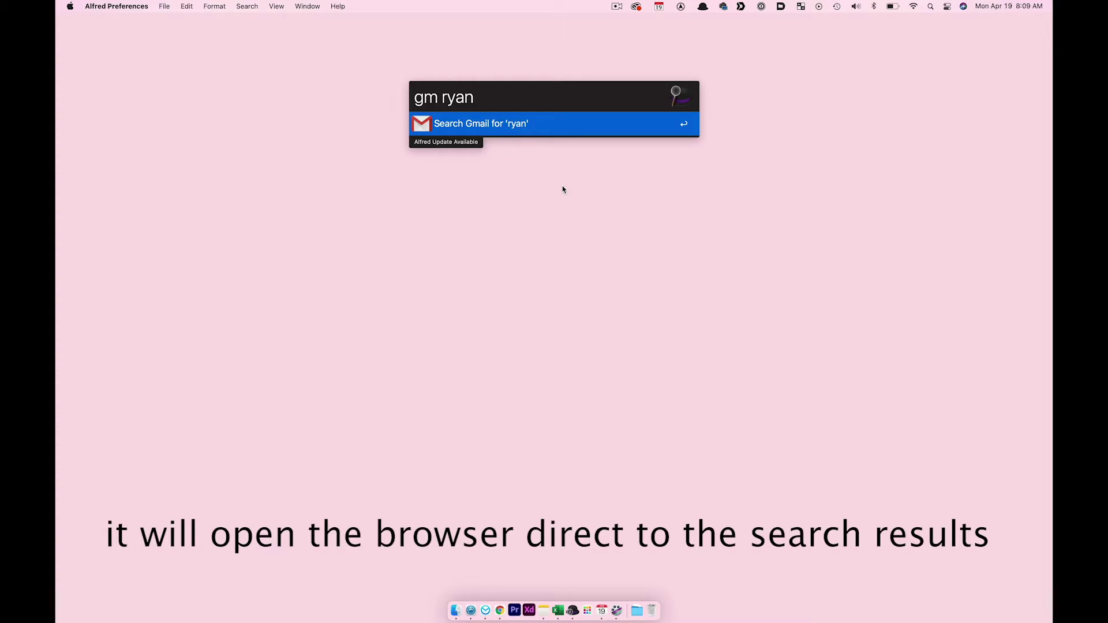
Step: Replace the launcher query with a Google search for "lucky stars" using the keyword g, and run it
{"action": "key", "text": "BackSpace"}
{"action": "key", "text": "BackSpace"}
{"action": "key", "text": "BackSpace"}
{"action": "key", "text": "BackSpace"}
{"action": "key", "text": "BackSpace"}
{"action": "key", "text": "BackSpace"}
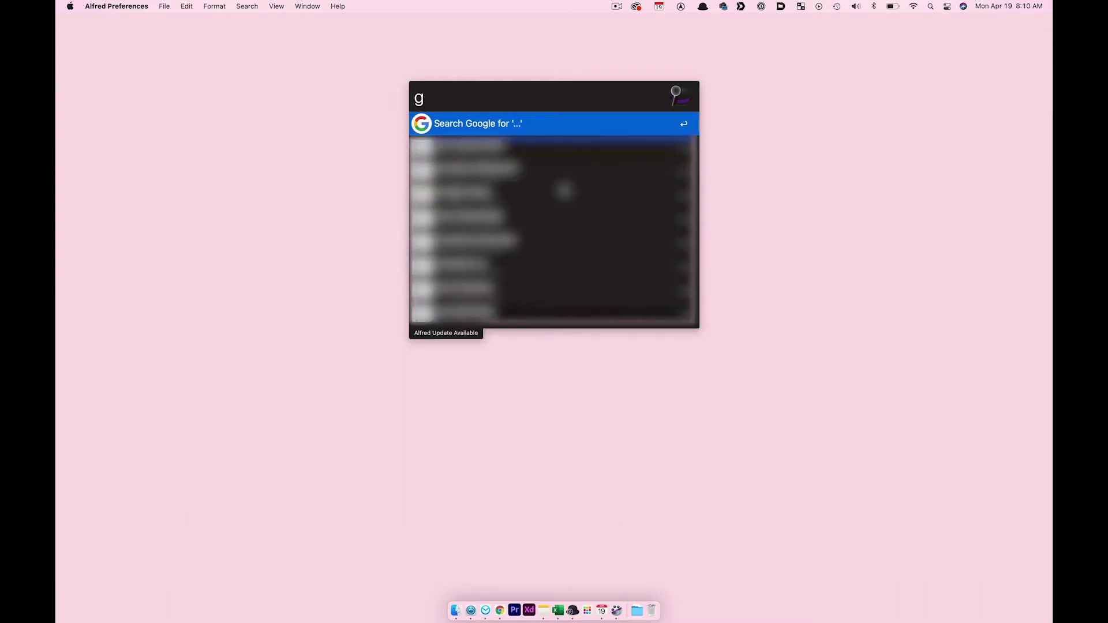
{"action": "type", "text": "lucky stars"}
{"action": "key", "text": "Return"}
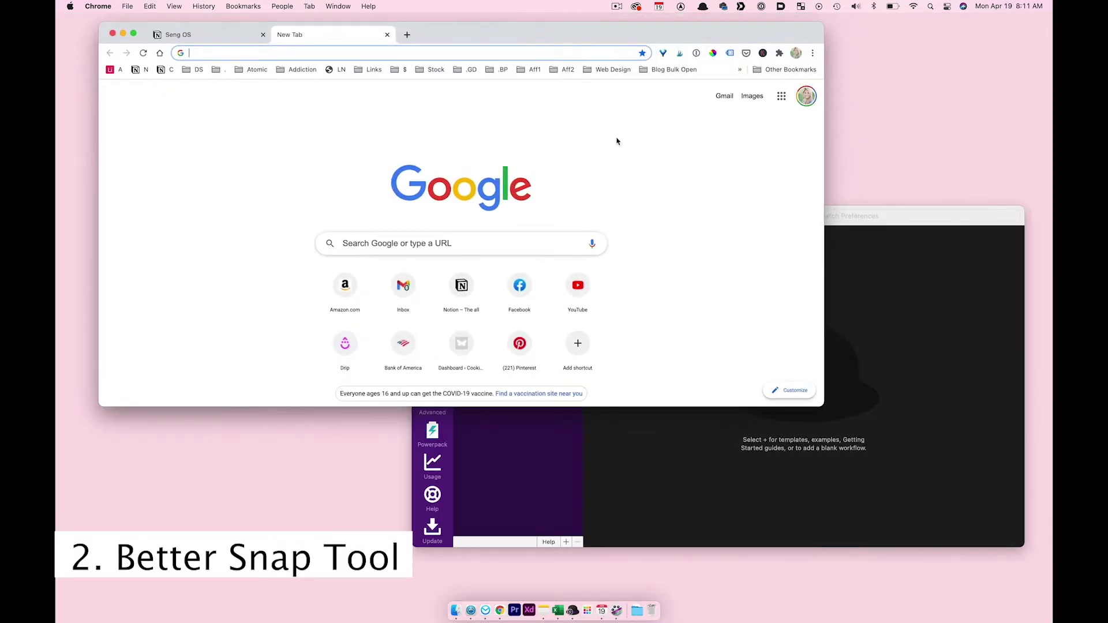
Step: Shrink and reposition the Chrome window, and shift the Alfred Preferences window slightly downward
{"action": "left_click", "coordinate": [902, 289]}
{"action": "left_click", "coordinate": [616, 163]}
{"action": "left_click_drag", "start_coordinate": [819, 402], "coordinate": [664, 418]}
{"action": "left_click_drag", "start_coordinate": [538, 39], "coordinate": [510, 57]}
{"action": "left_click", "coordinate": [777, 214]}
{"action": "mouse_move", "coordinate": [759, 219]}
{"action": "left_mouse_down"}
{"action": "mouse_move", "coordinate": [791, 214]}
{"action": "mouse_move", "coordinate": [765, 228]}
{"action": "left_mouse_up"}
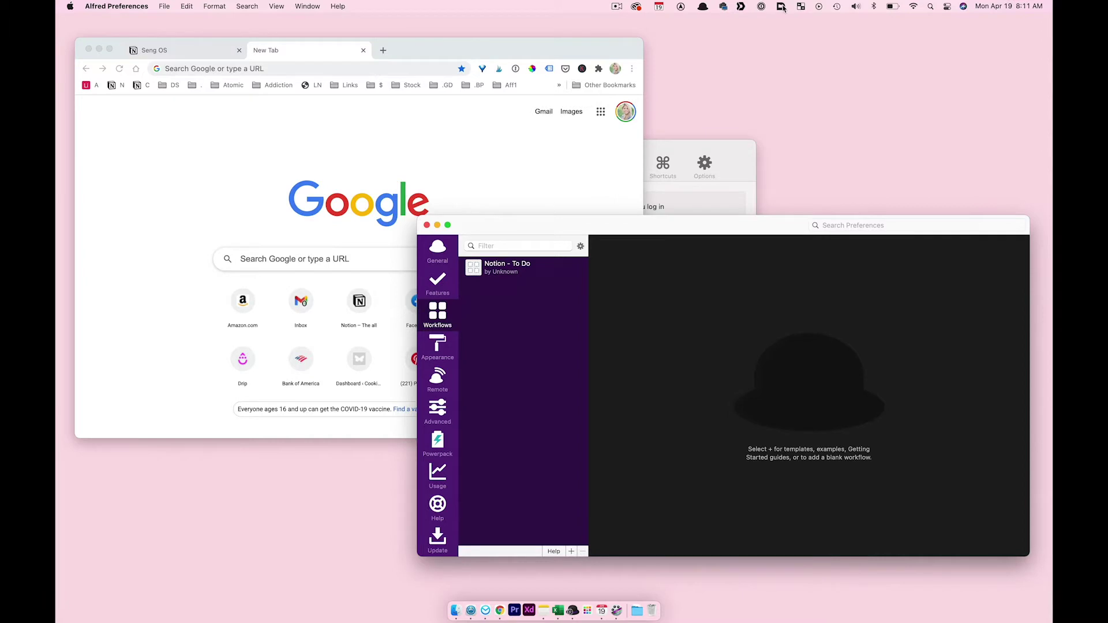
Step: Create a BetterSnapTool snap area with the Alfred Preferences window as its template, and label it "alfred"
{"action": "left_click", "coordinate": [801, 7]}
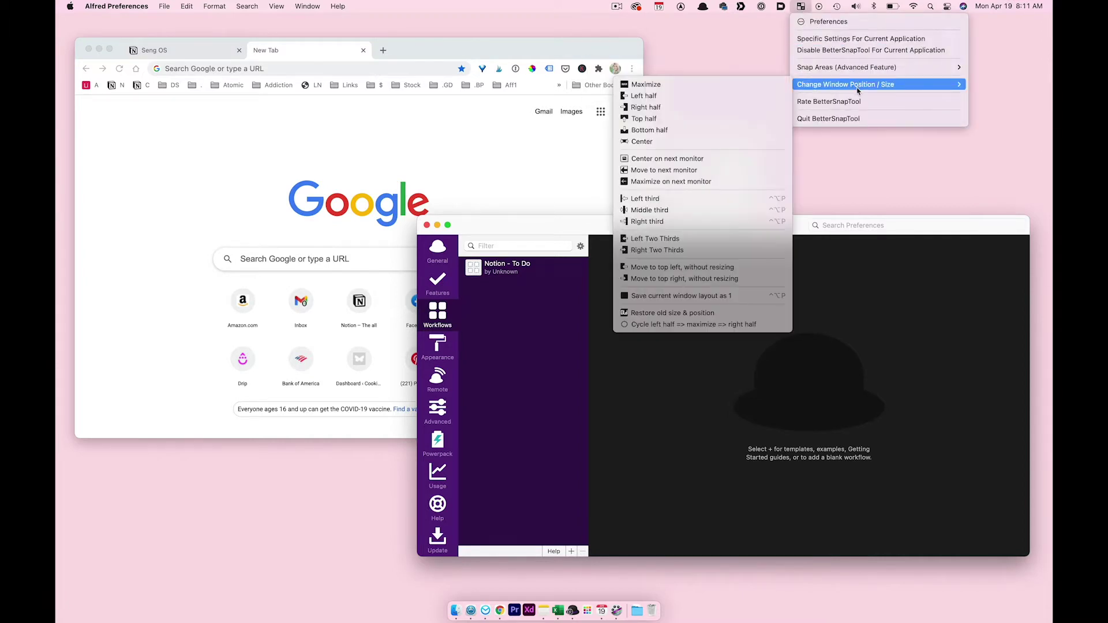
{"action": "mouse_move", "coordinate": [854, 67]}
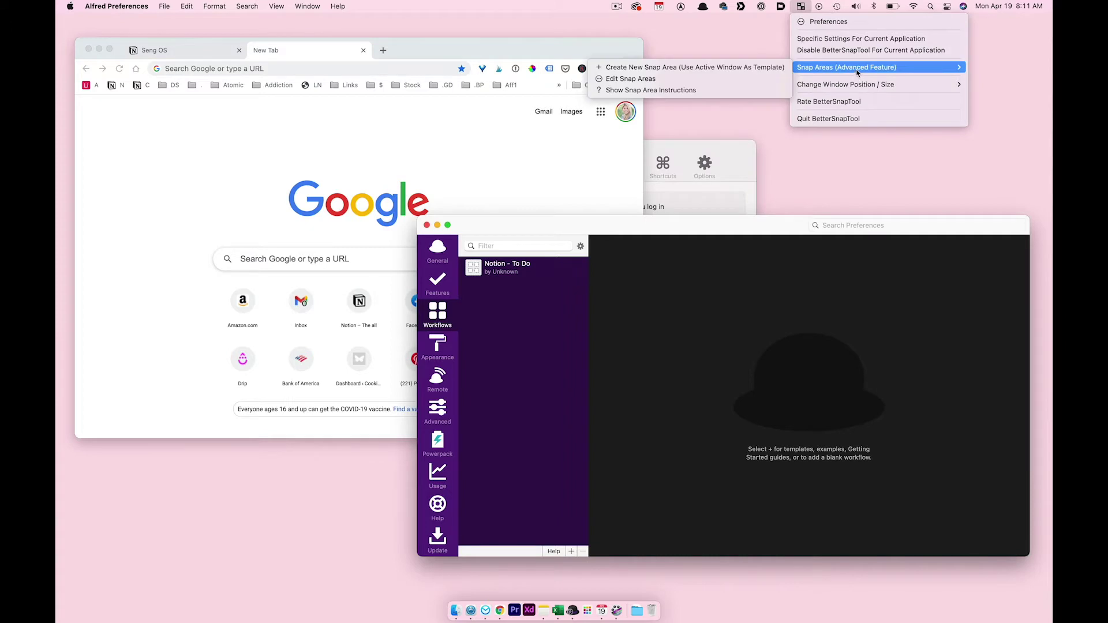
{"action": "left_click", "coordinate": [766, 68]}
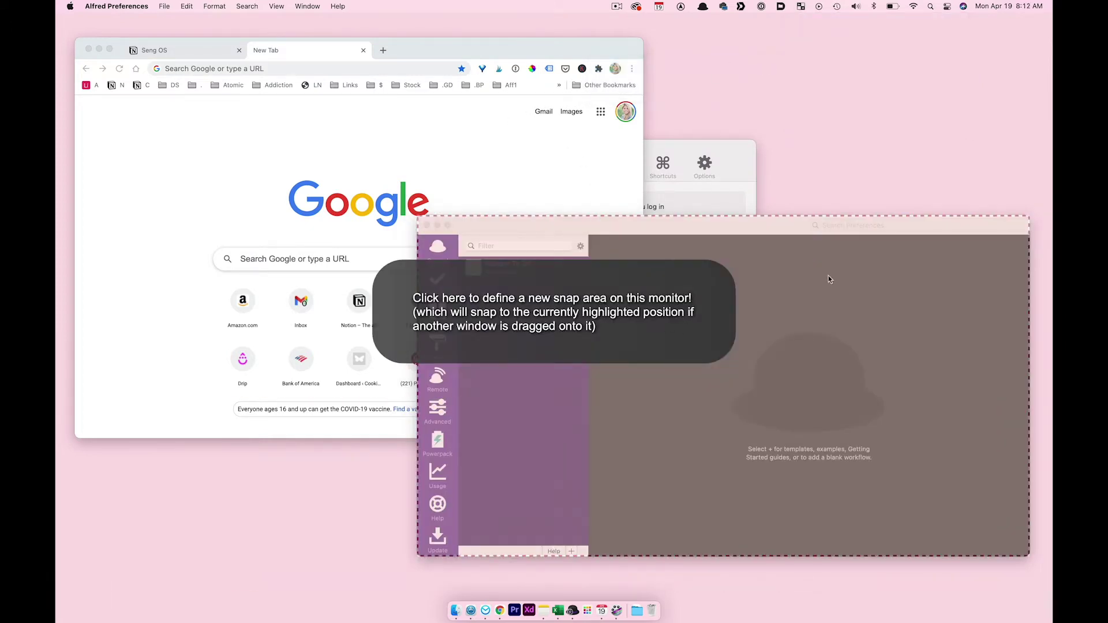
{"action": "left_click", "coordinate": [616, 324]}
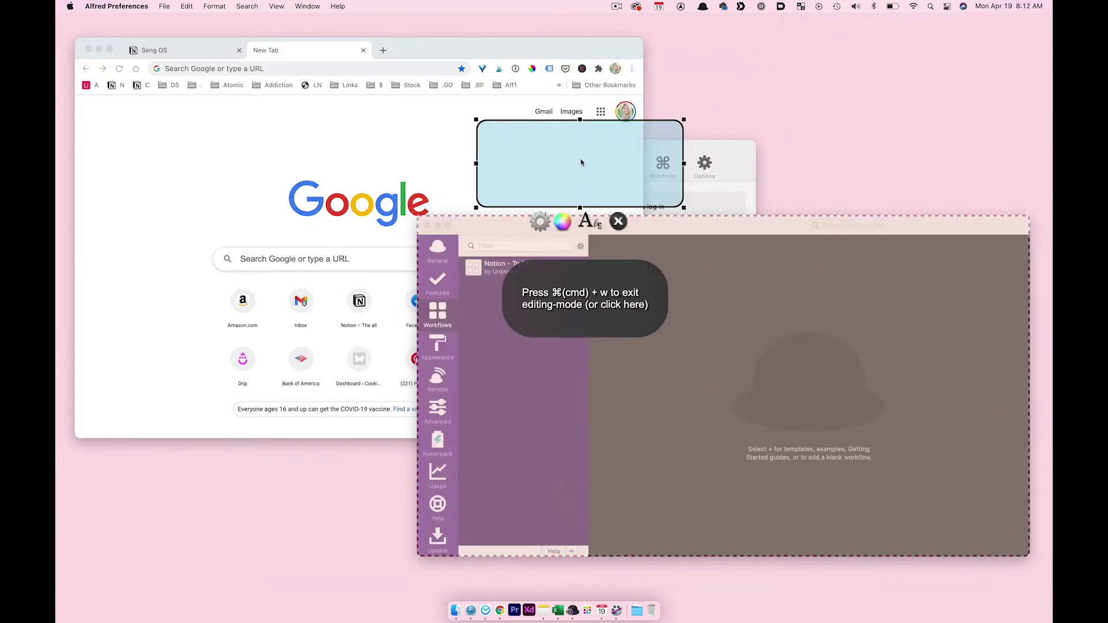
{"action": "left_click", "coordinate": [588, 221]}
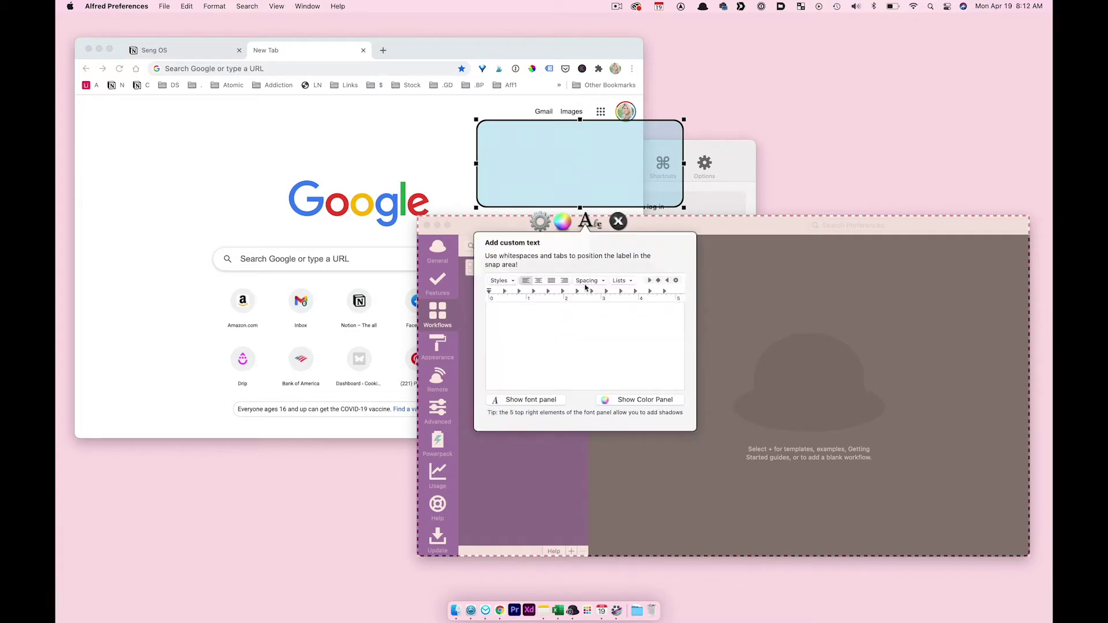
{"action": "type", "text": "alfred"}
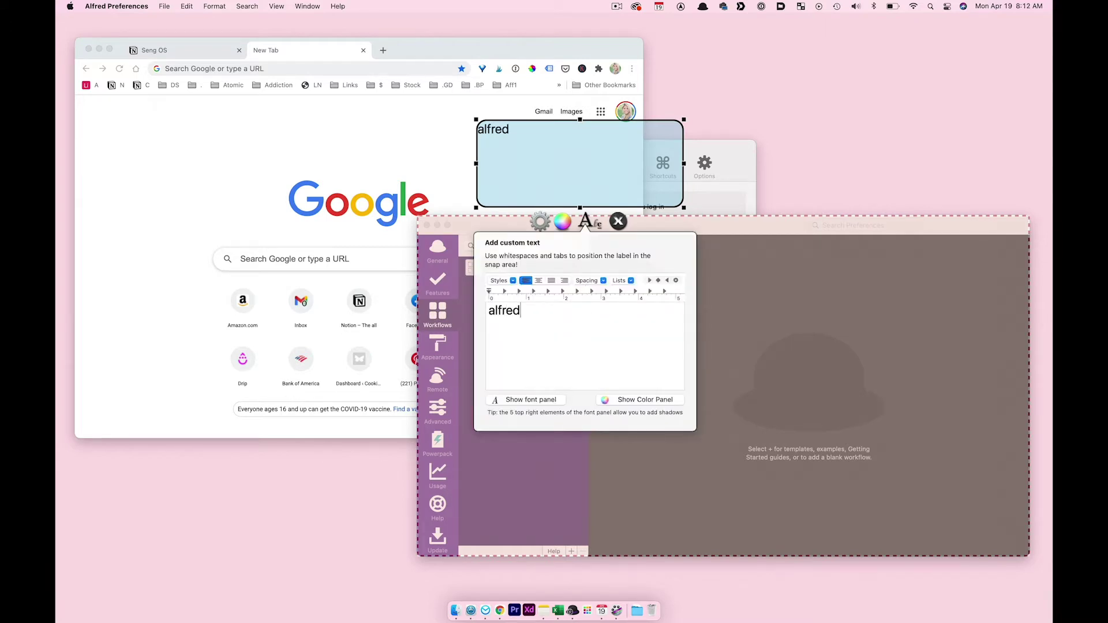
Step: Reduce the height of the alfred snap area, place it near the desktop's lower-right corner, and exit editing mode
{"action": "left_click_drag", "start_coordinate": [581, 208], "coordinate": [813, 439]}
{"action": "left_click_drag", "start_coordinate": [863, 497], "coordinate": [957, 589]}
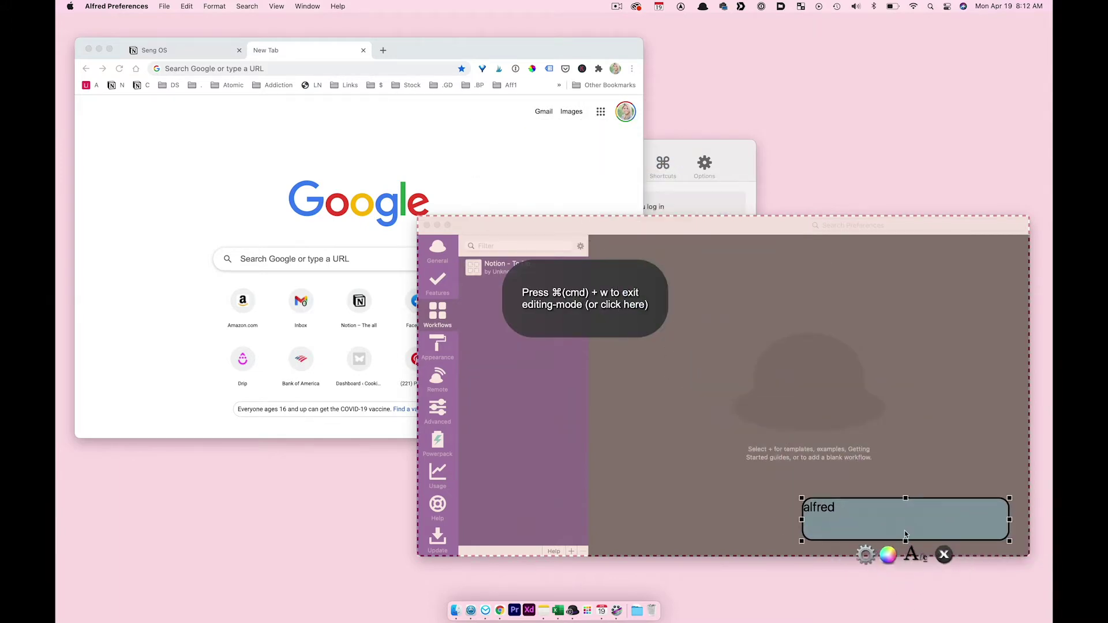
{"action": "left_click", "coordinate": [576, 303]}
Step: Move the Chrome window to the desktop's upper-left corner and shrink it to a small window
{"action": "left_click", "coordinate": [461, 90]}
{"action": "left_click_drag", "start_coordinate": [443, 50], "coordinate": [428, 29]}
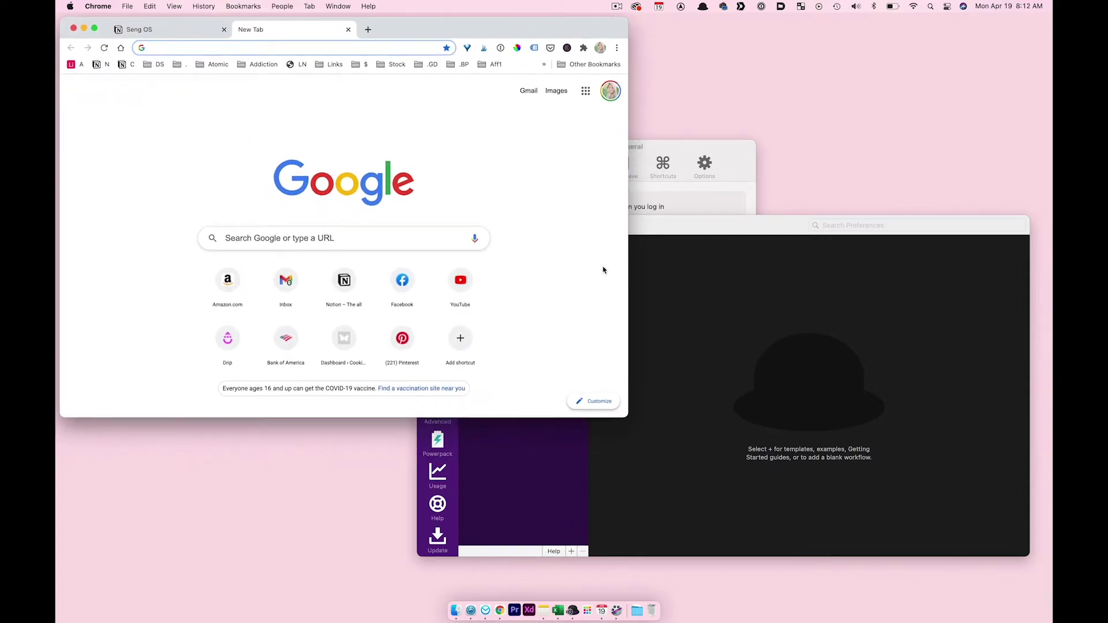
{"action": "left_click_drag", "start_coordinate": [629, 414], "coordinate": [407, 379]}
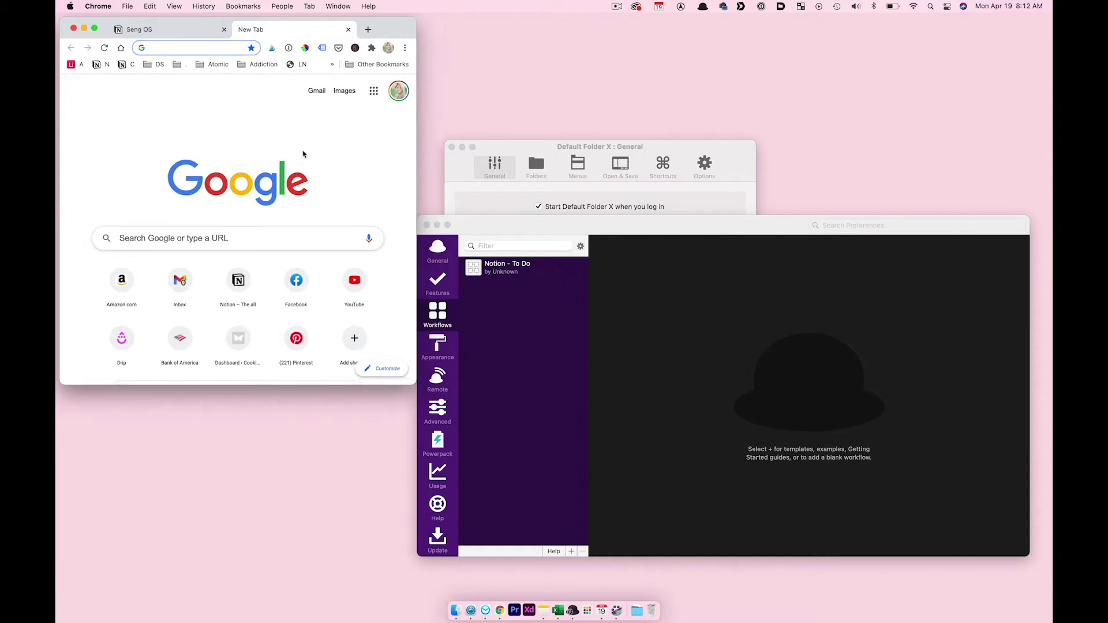
Step: Create a snap area with the Chrome window as its template, label it "small window", and exit editing mode
{"action": "left_click", "coordinate": [801, 7]}
{"action": "mouse_move", "coordinate": [857, 70]}
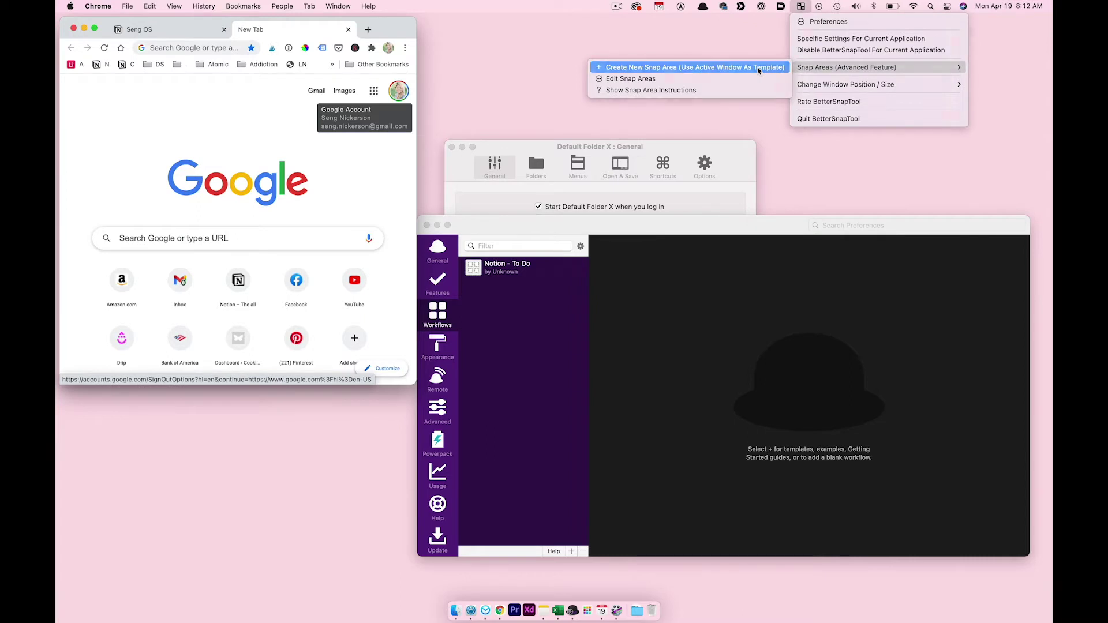
{"action": "left_click", "coordinate": [758, 68]}
{"action": "left_click", "coordinate": [506, 299]}
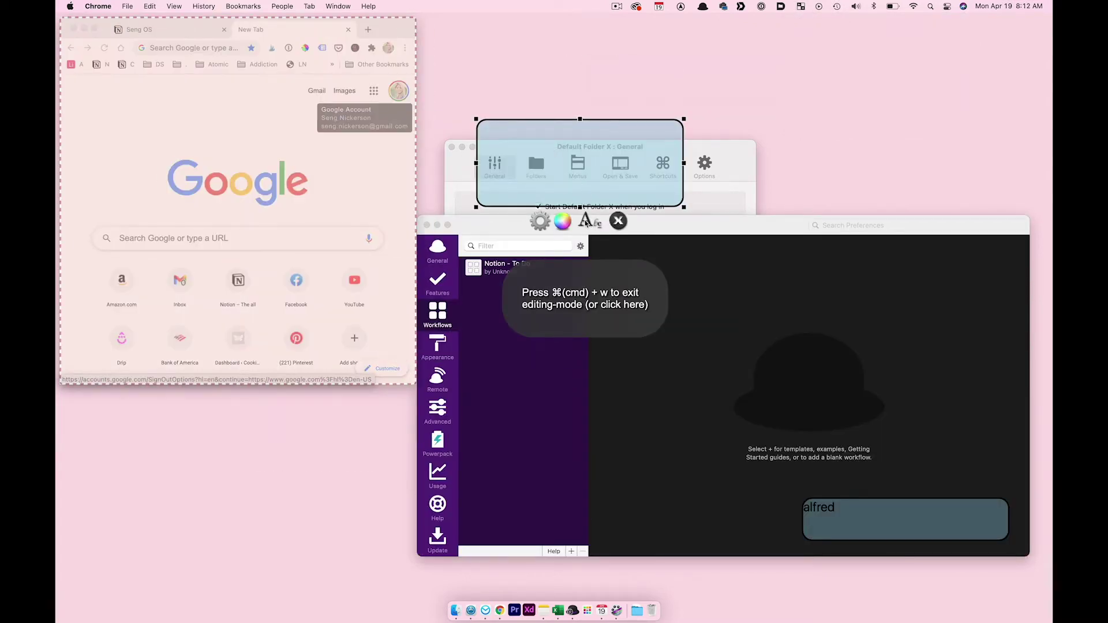
{"action": "left_click", "coordinate": [589, 220]}
{"action": "left_click", "coordinate": [555, 368]}
{"action": "type", "text": "small window"}
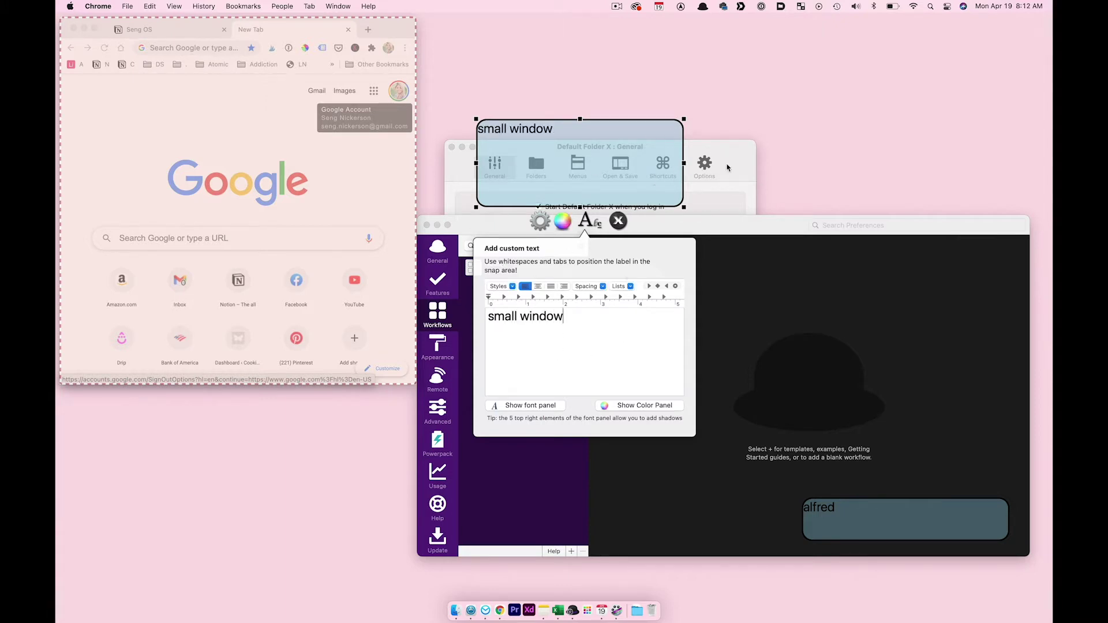
{"action": "left_click", "coordinate": [758, 163]}
{"action": "left_click", "coordinate": [632, 288]}
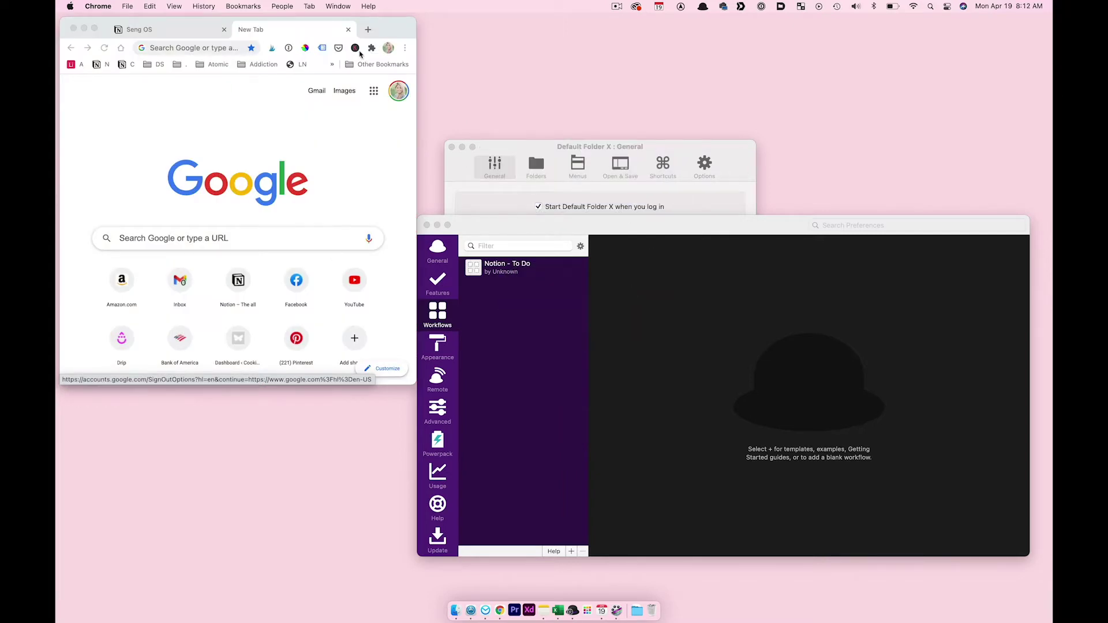
Step: Move the Alfred Preferences window toward the desktop's upper left and snap the Chrome window to the alfred area
{"action": "left_click_drag", "start_coordinate": [404, 33], "coordinate": [587, 133]}
{"action": "left_click_drag", "start_coordinate": [715, 218], "coordinate": [437, 84]}
{"action": "left_click_drag", "start_coordinate": [386, 25], "coordinate": [891, 534]}
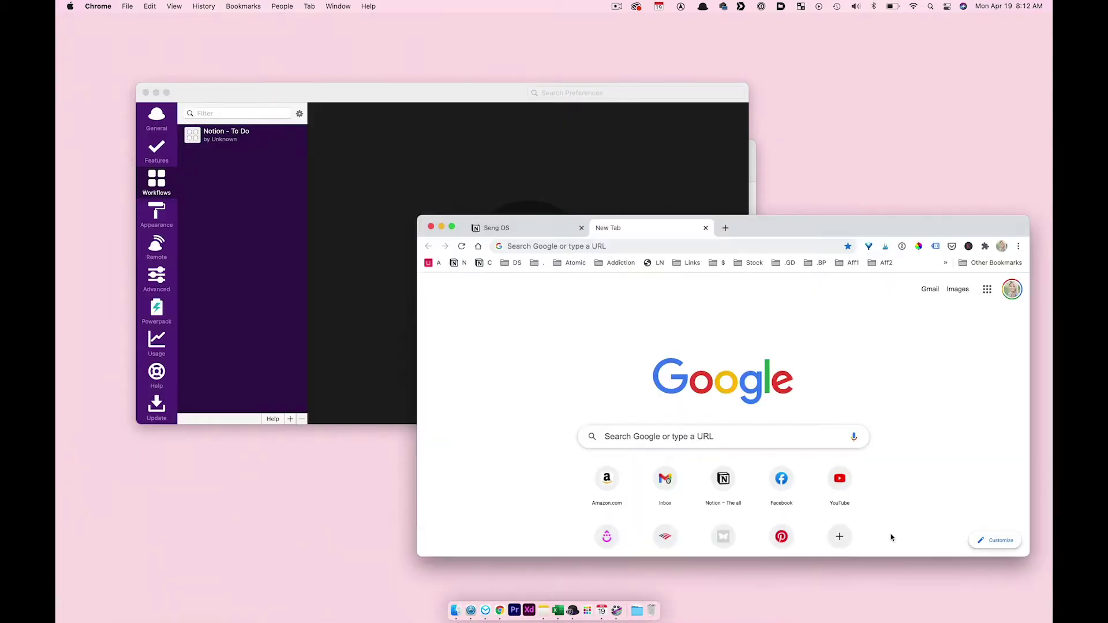
Step: Pull the Chrome window out of its snapped position and snap the Alfred Preferences window to the alfred area
{"action": "left_click_drag", "start_coordinate": [845, 457], "coordinate": [186, 418]}
{"action": "left_click", "coordinate": [350, 93]}
{"action": "left_click_drag", "start_coordinate": [349, 92], "coordinate": [848, 517]}
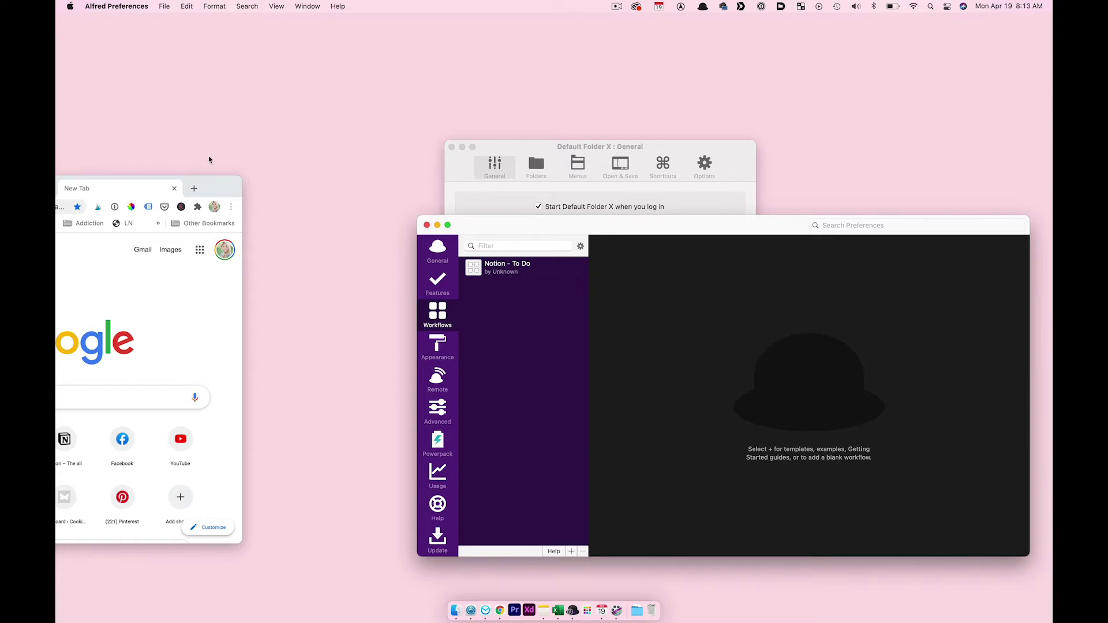
Step: Switch to Chrome and enlarge its window to fill the screen
{"action": "left_click", "coordinate": [216, 185]}
{"action": "key", "text": "ctrl+alt+super+l"}
{"action": "key", "text": "ctrl+alt+Return"}
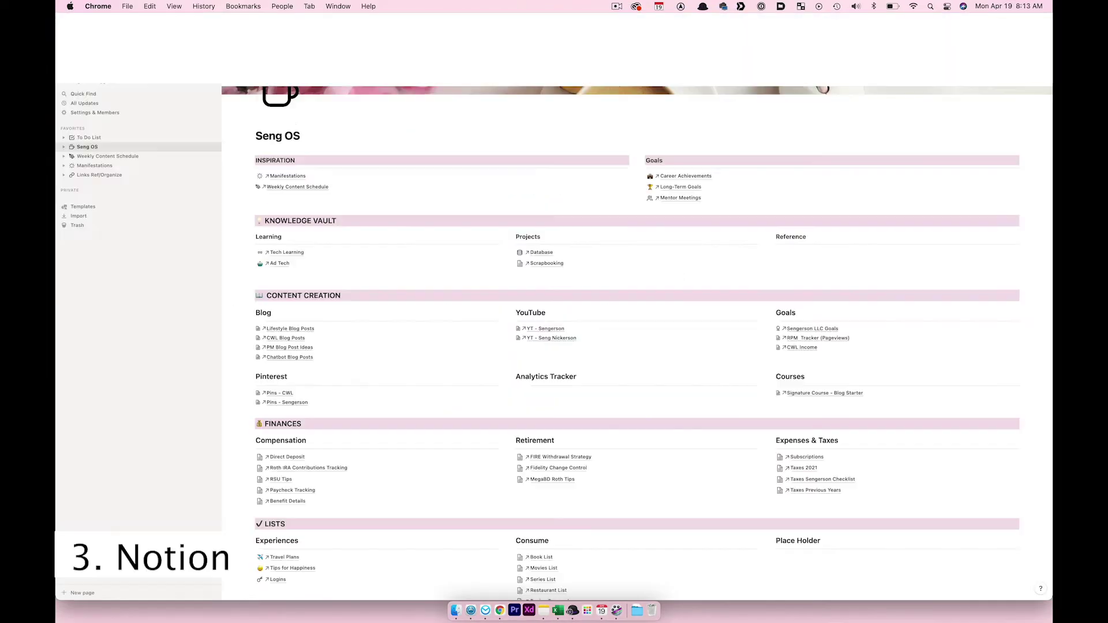
Step: Examine the sections of the personal OS dashboard in Notion, from Inspiration and Goals down to Finances and Lists
{"action": "scroll", "coordinate": [646, 447], "scroll_direction": "up", "scroll_amount": 3}
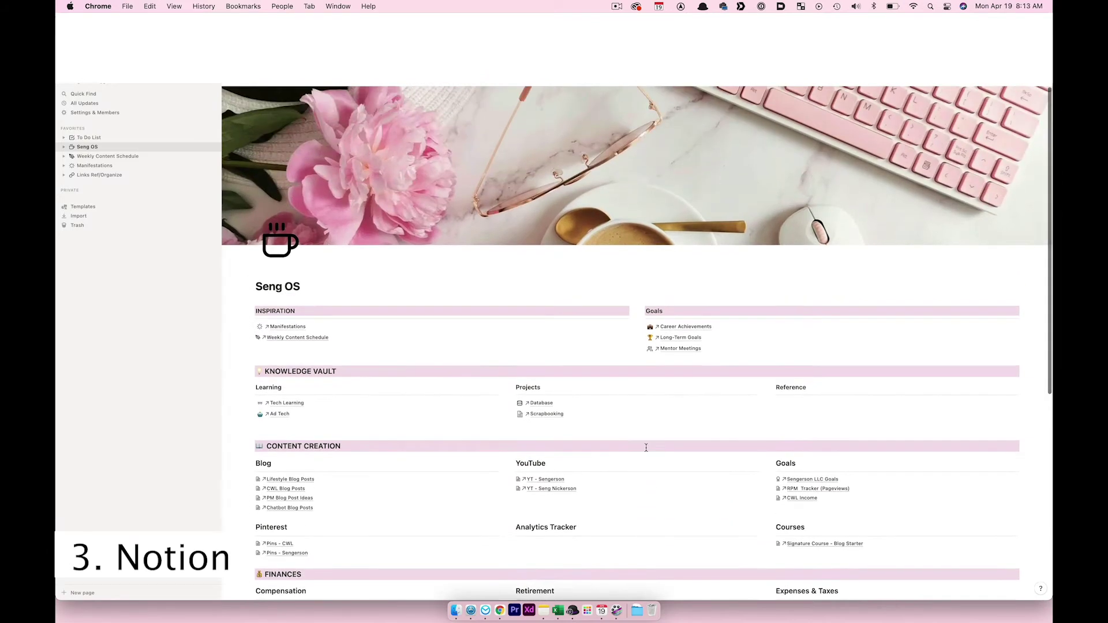
{"action": "scroll", "coordinate": [646, 448], "scroll_direction": "down", "scroll_amount": 5}
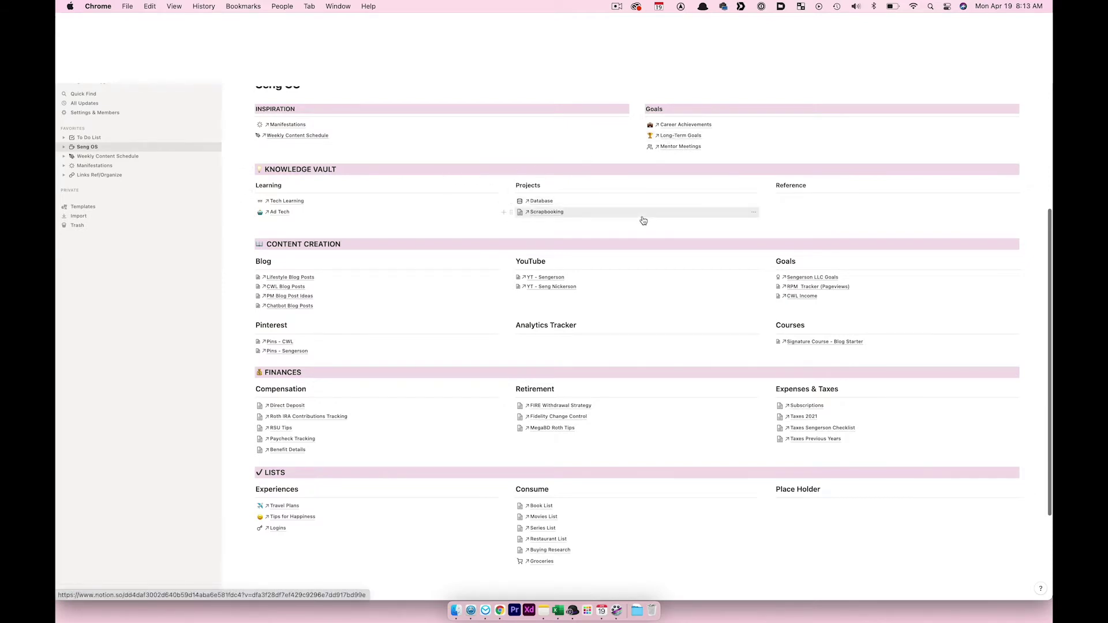
{"action": "scroll", "coordinate": [643, 216], "scroll_direction": "down", "scroll_amount": 1}
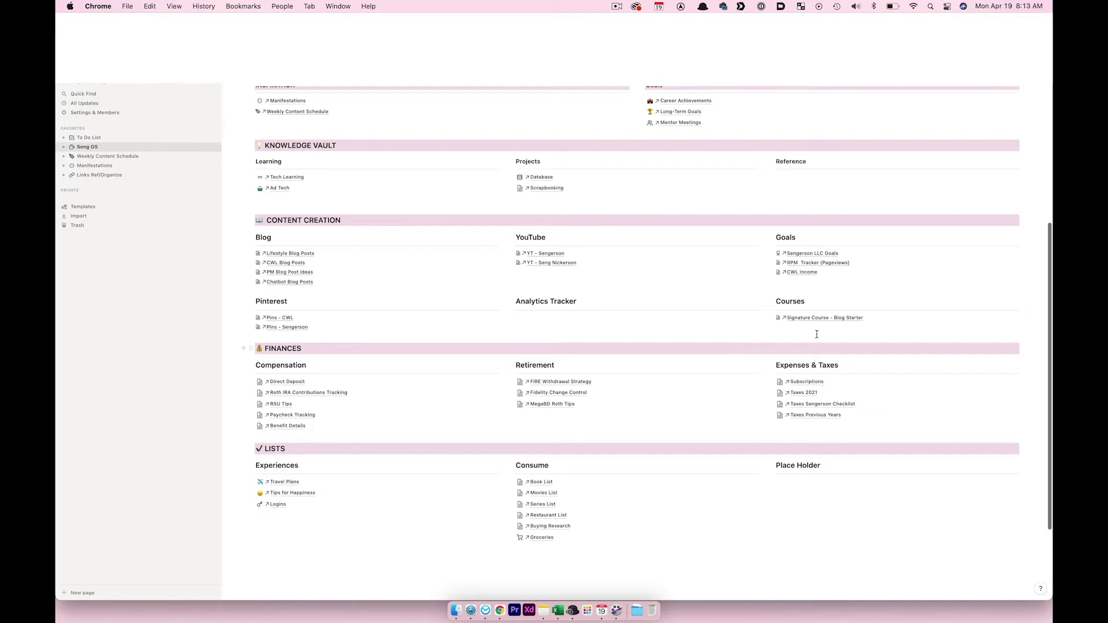
{"action": "scroll", "coordinate": [858, 334], "scroll_direction": "down", "scroll_amount": 2}
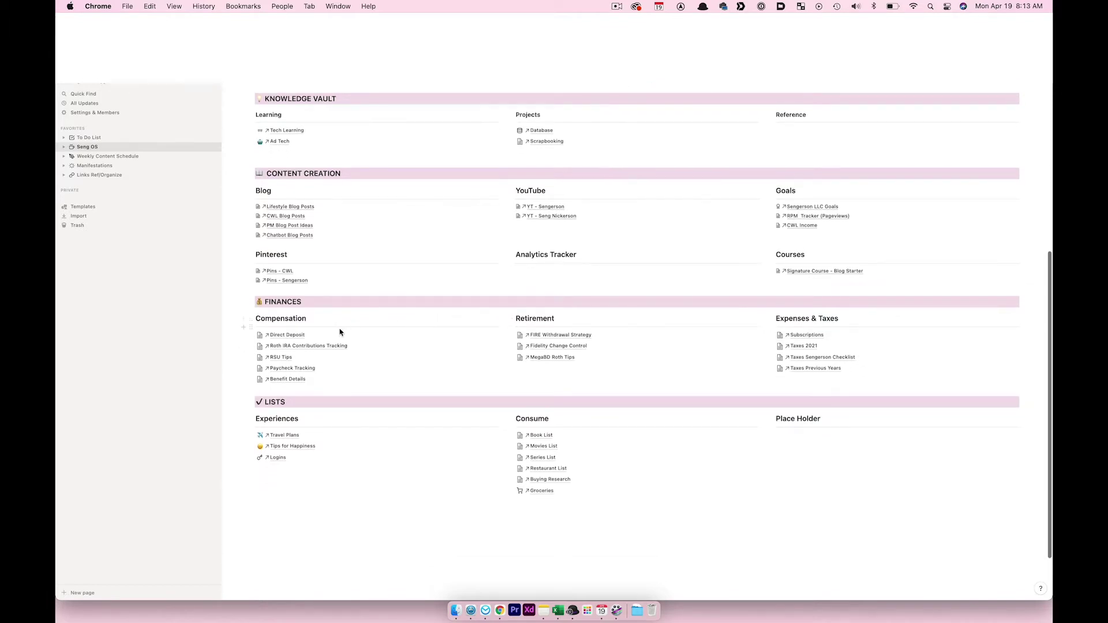
{"action": "scroll", "coordinate": [637, 359], "scroll_direction": "up", "scroll_amount": 1}
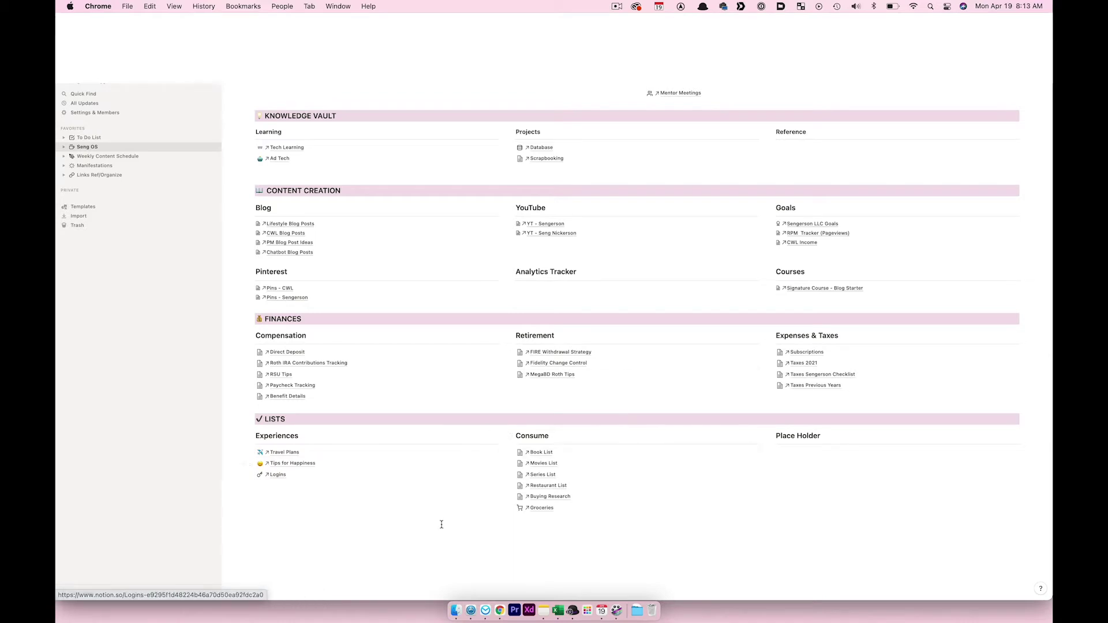
{"action": "scroll", "coordinate": [354, 484], "scroll_direction": "up", "scroll_amount": 10}
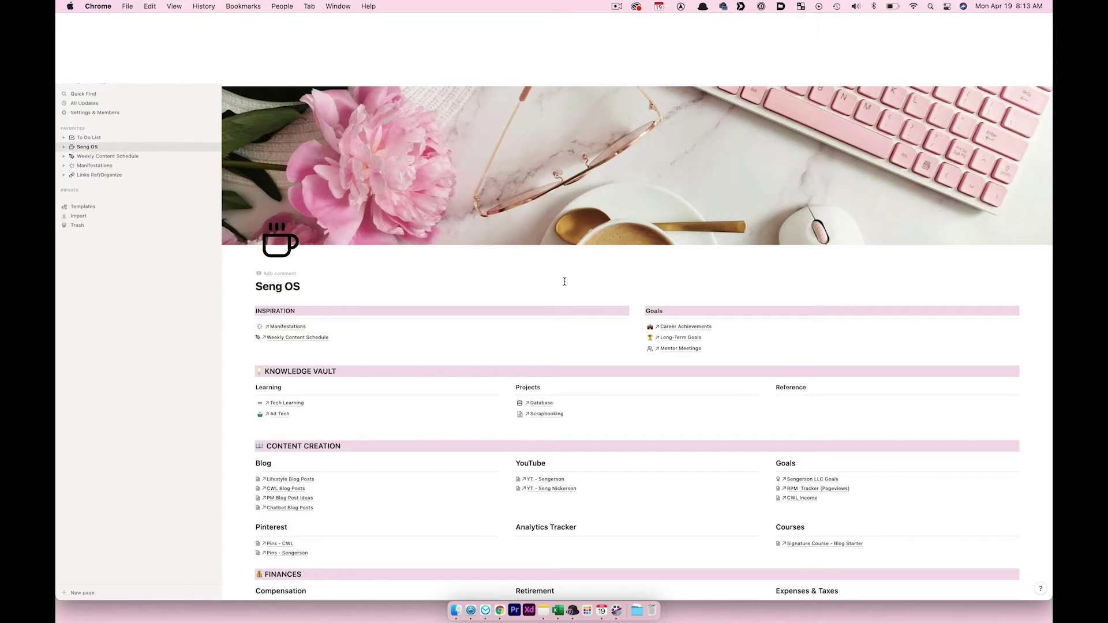
{"action": "scroll", "coordinate": [564, 281], "scroll_direction": "down", "scroll_amount": 2}
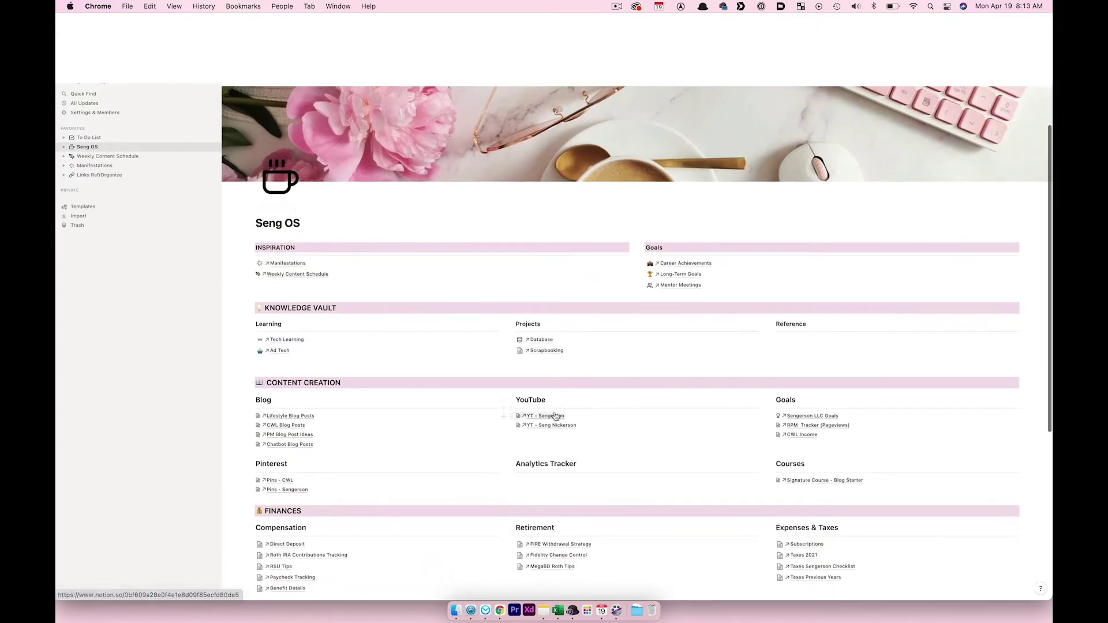
{"action": "scroll", "coordinate": [554, 320], "scroll_direction": "down", "scroll_amount": 1}
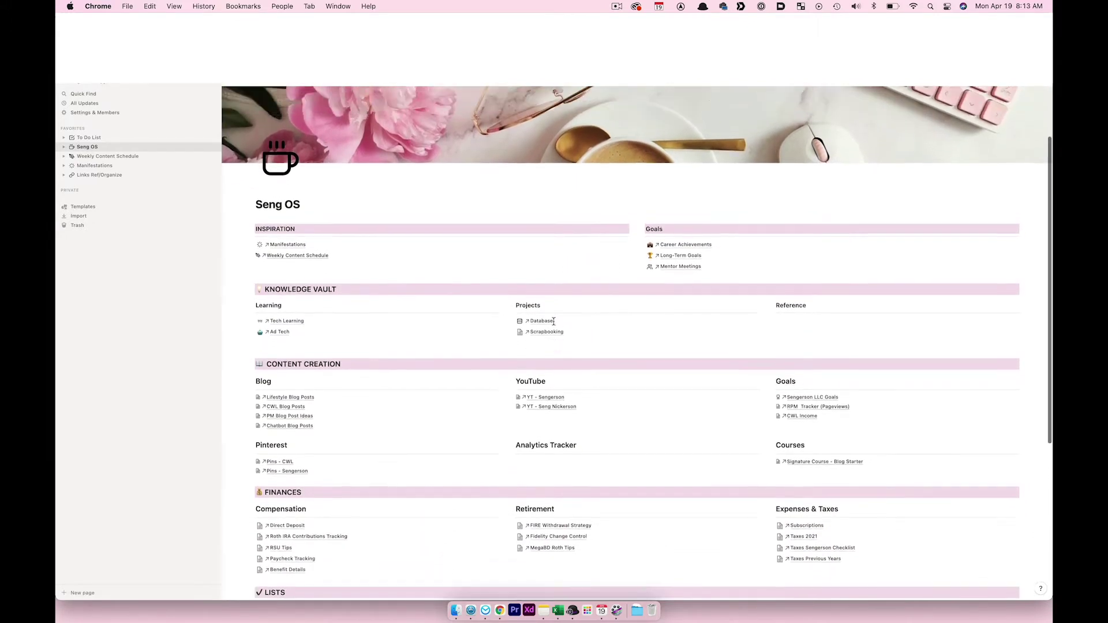
{"action": "scroll", "coordinate": [553, 322], "scroll_direction": "up", "scroll_amount": 1}
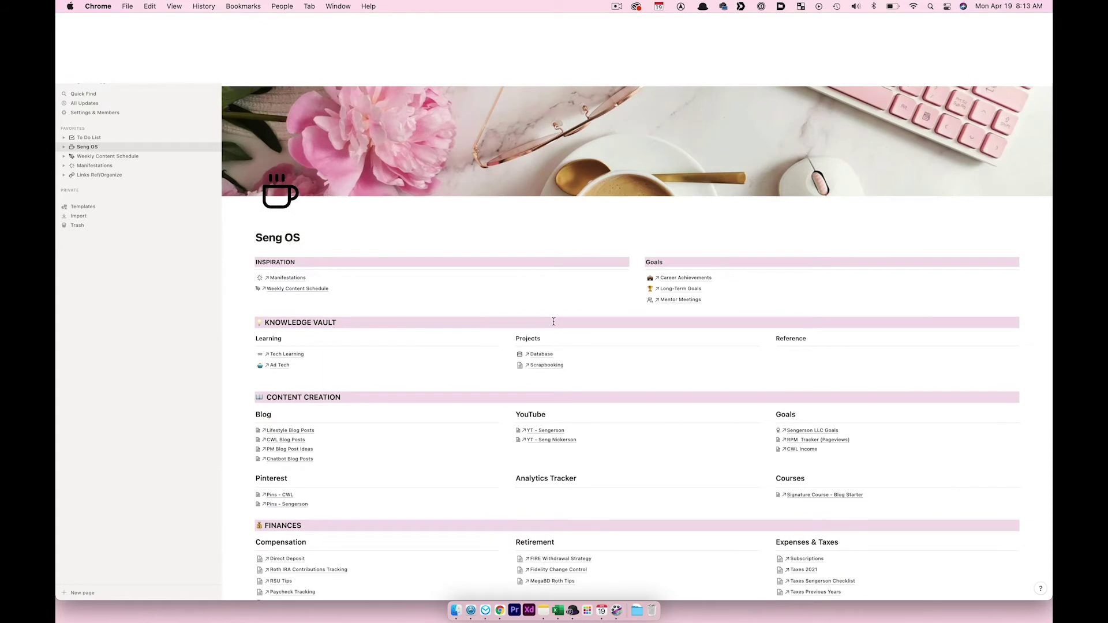
Step: Review the CWL Blog Posts Kanban board and return to the personal OS dashboard
{"action": "left_click", "coordinate": [287, 441]}
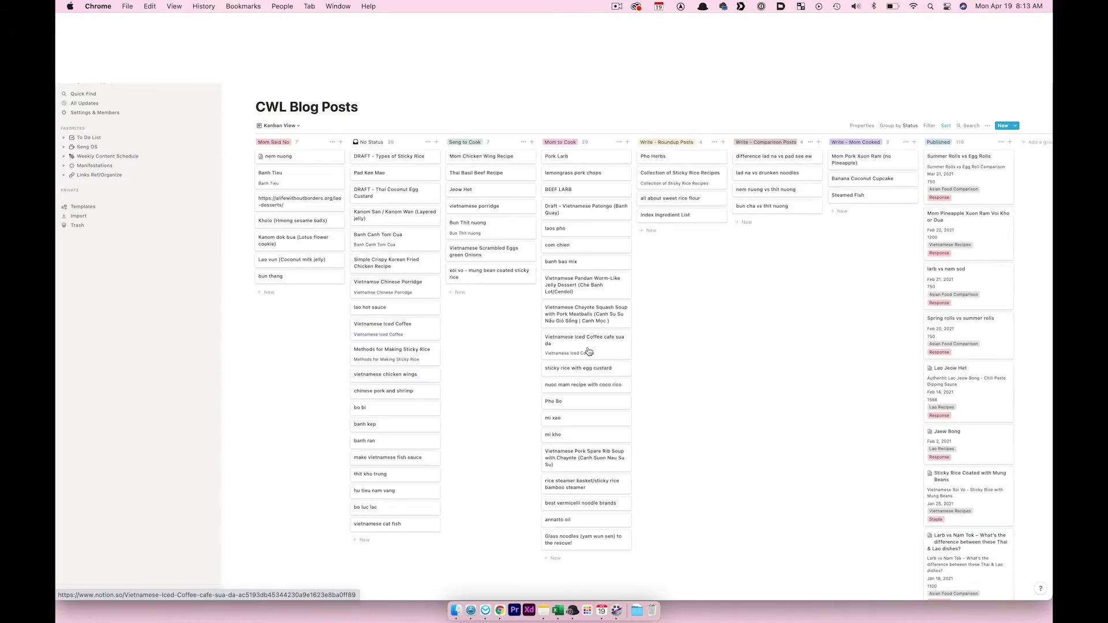
{"action": "scroll", "coordinate": [839, 344], "scroll_direction": "down", "scroll_amount": 2}
{"action": "scroll", "coordinate": [839, 343], "scroll_direction": "up", "scroll_amount": 2}
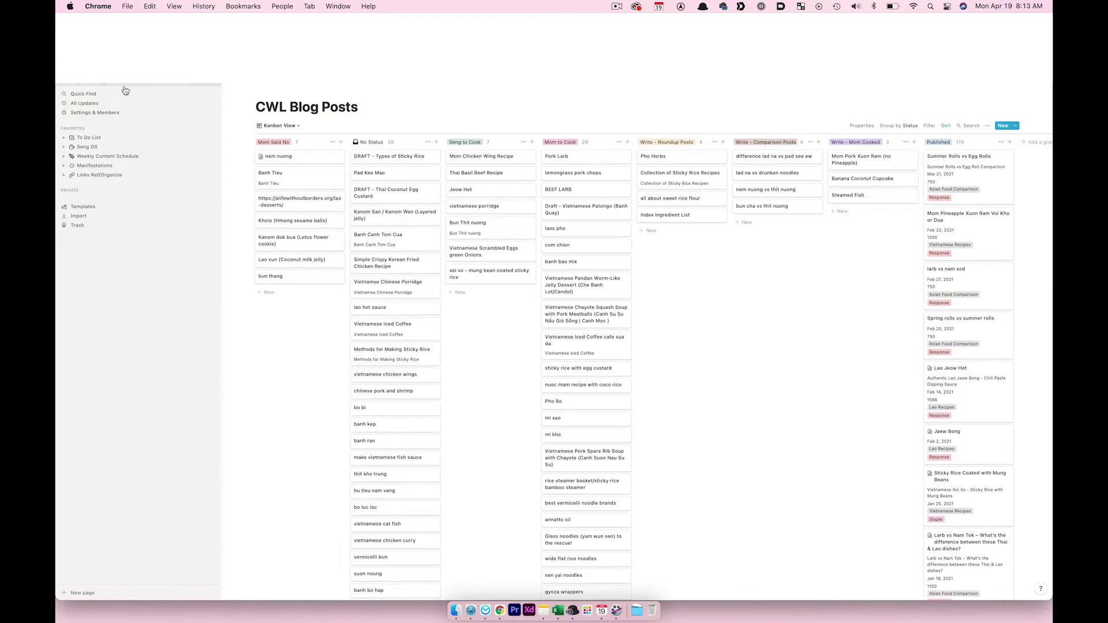
{"action": "left_click", "coordinate": [111, 151]}
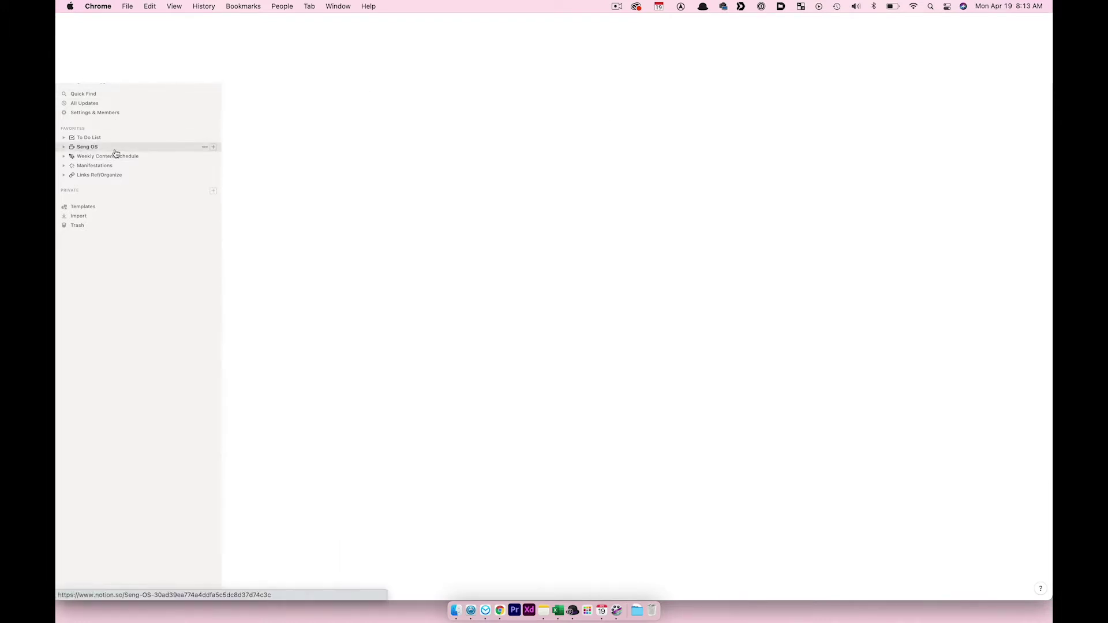
Step: Open the Manifestations page from the dashboard's Inspiration section and look through its list of dated entries
{"action": "scroll", "coordinate": [641, 190], "scroll_direction": "down", "scroll_amount": 2}
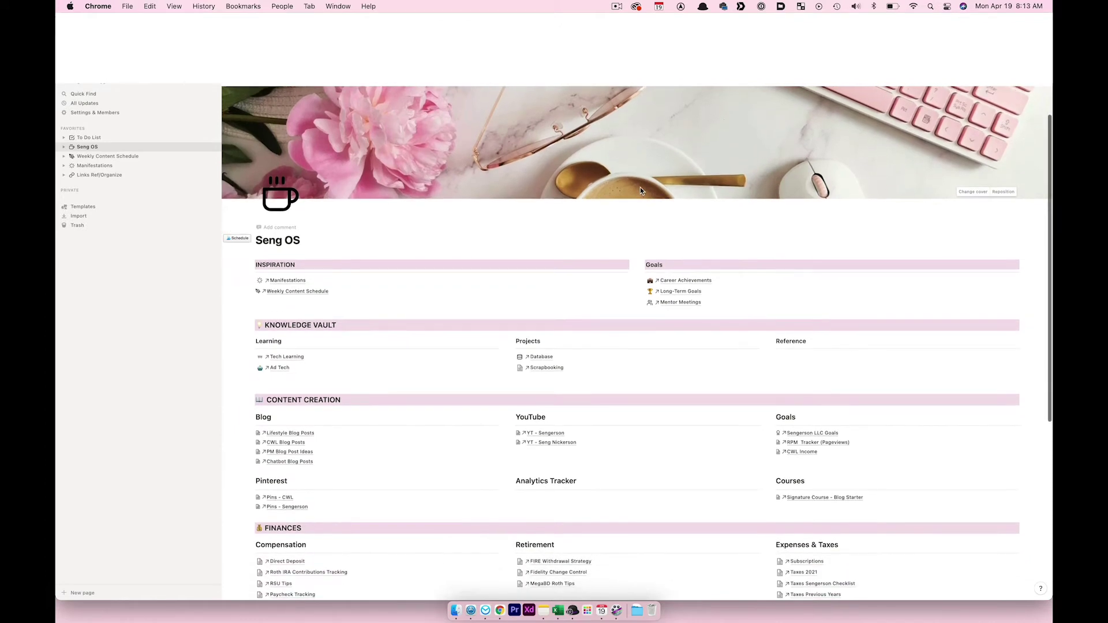
{"action": "left_click", "coordinate": [298, 283]}
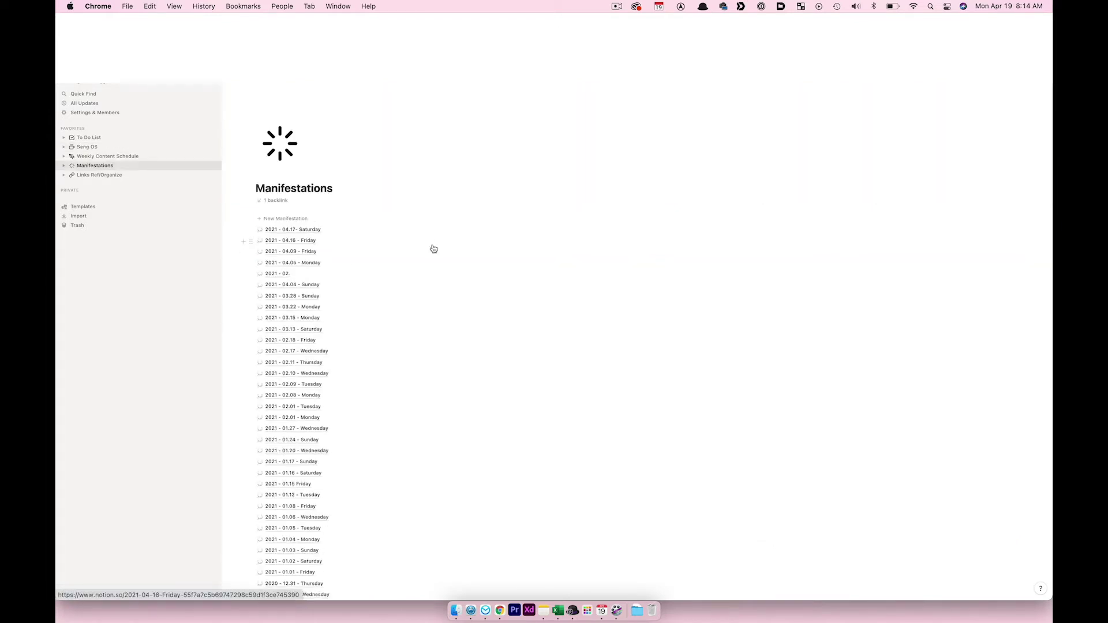
{"action": "scroll", "coordinate": [434, 249], "scroll_direction": "down", "scroll_amount": 10}
{"action": "scroll", "coordinate": [433, 248], "scroll_direction": "up", "scroll_amount": 10}
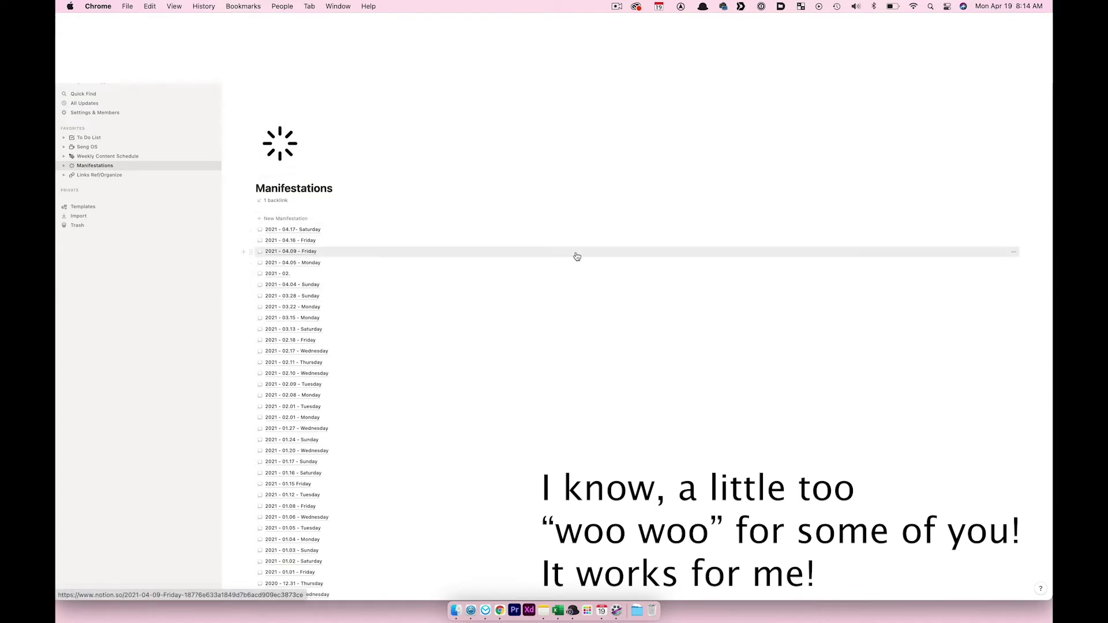
Step: Add a new entry to the Manifestations page with the New Manifestation template and open it
{"action": "scroll", "coordinate": [574, 255], "scroll_direction": "down", "scroll_amount": 2}
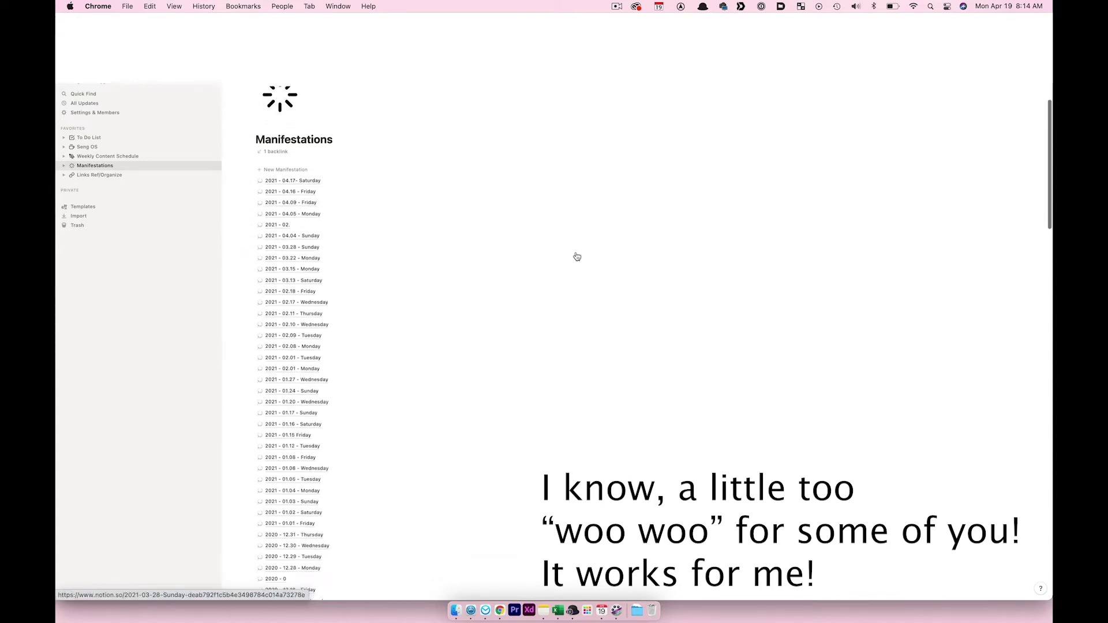
{"action": "left_click", "coordinate": [291, 168]}
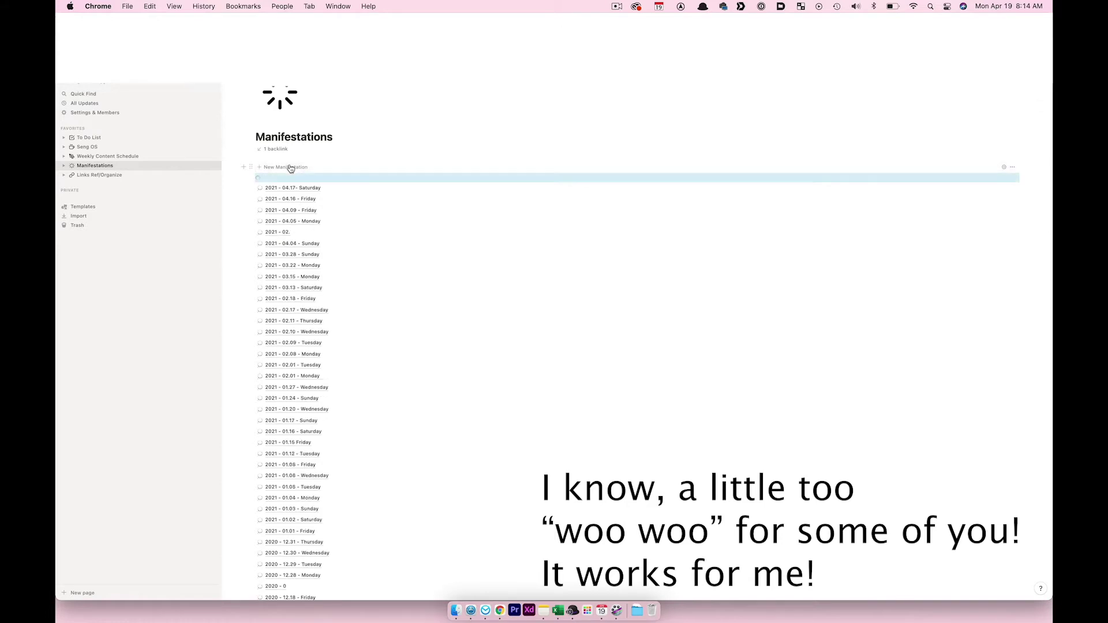
{"action": "left_click", "coordinate": [458, 178]}
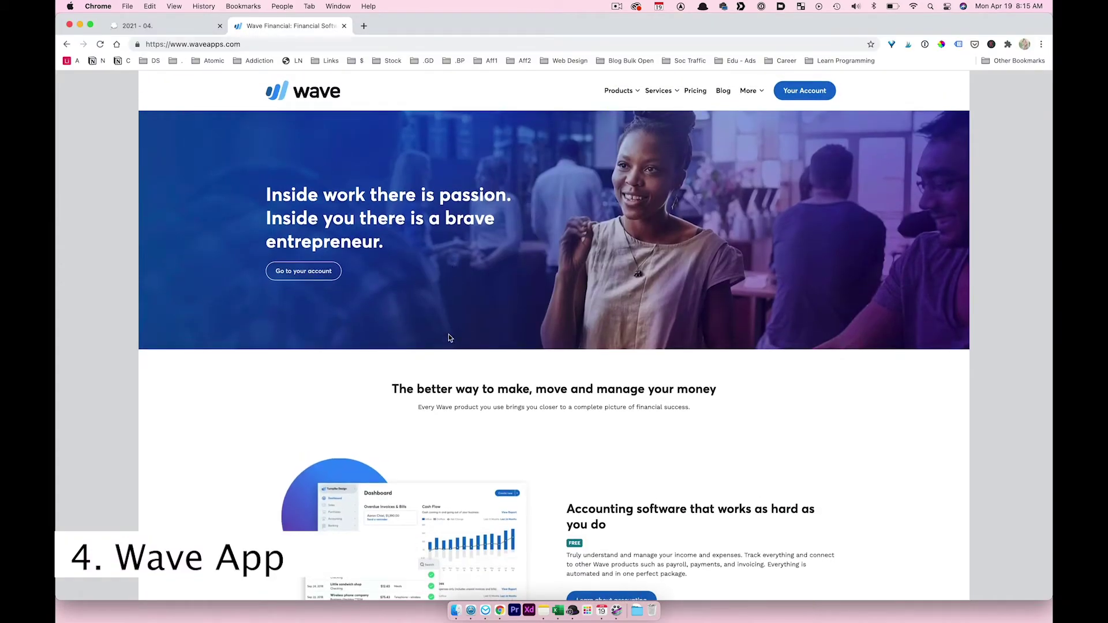
Step: Look over the Wave home page and examine the plans on its Pricing page
{"action": "scroll", "coordinate": [448, 336], "scroll_direction": "down", "scroll_amount": 2}
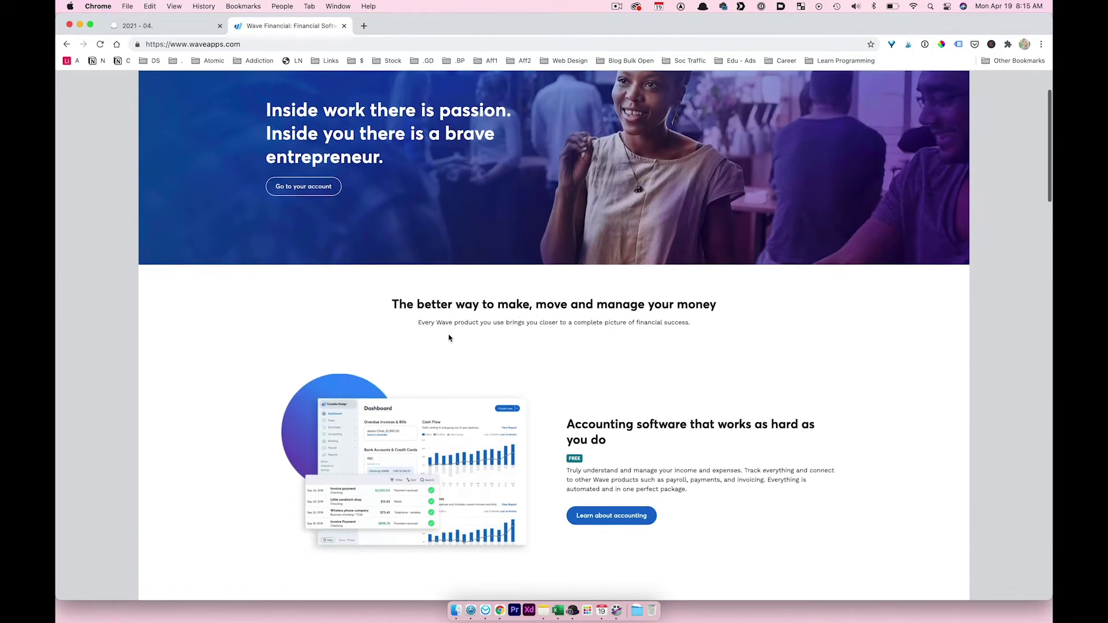
{"action": "scroll", "coordinate": [449, 337], "scroll_direction": "up", "scroll_amount": 3}
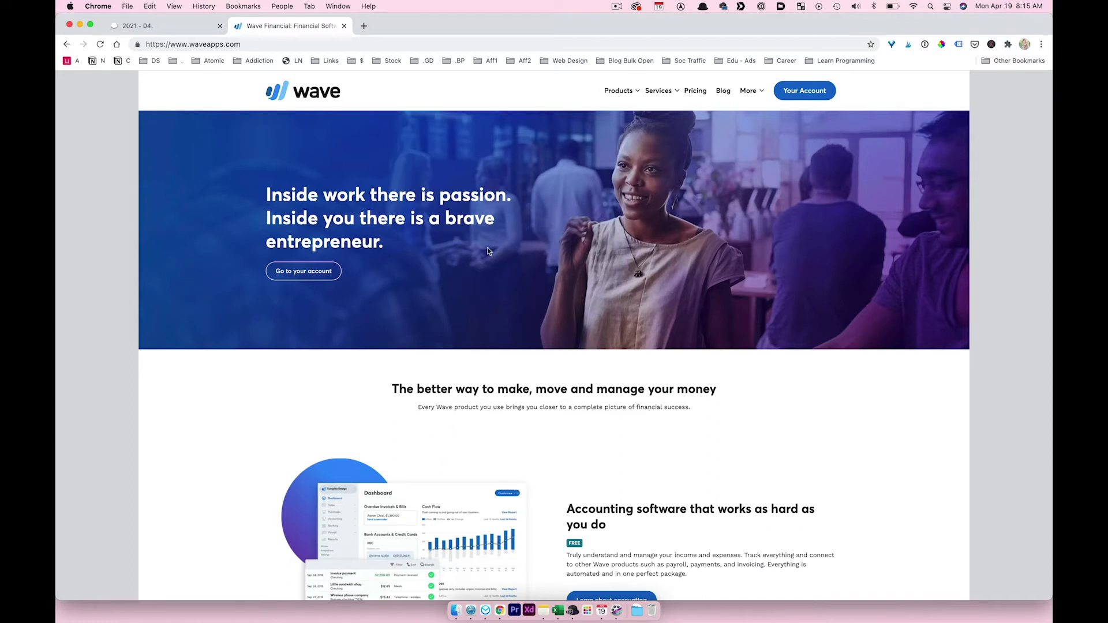
{"action": "left_click", "coordinate": [695, 91]}
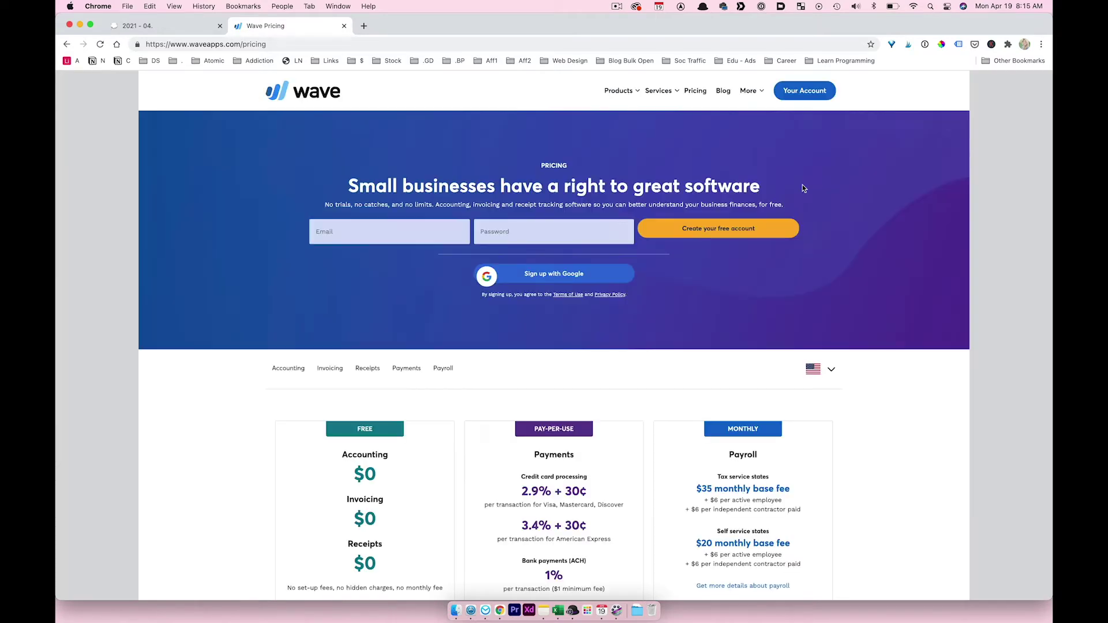
{"action": "scroll", "coordinate": [802, 188], "scroll_direction": "down", "scroll_amount": 5}
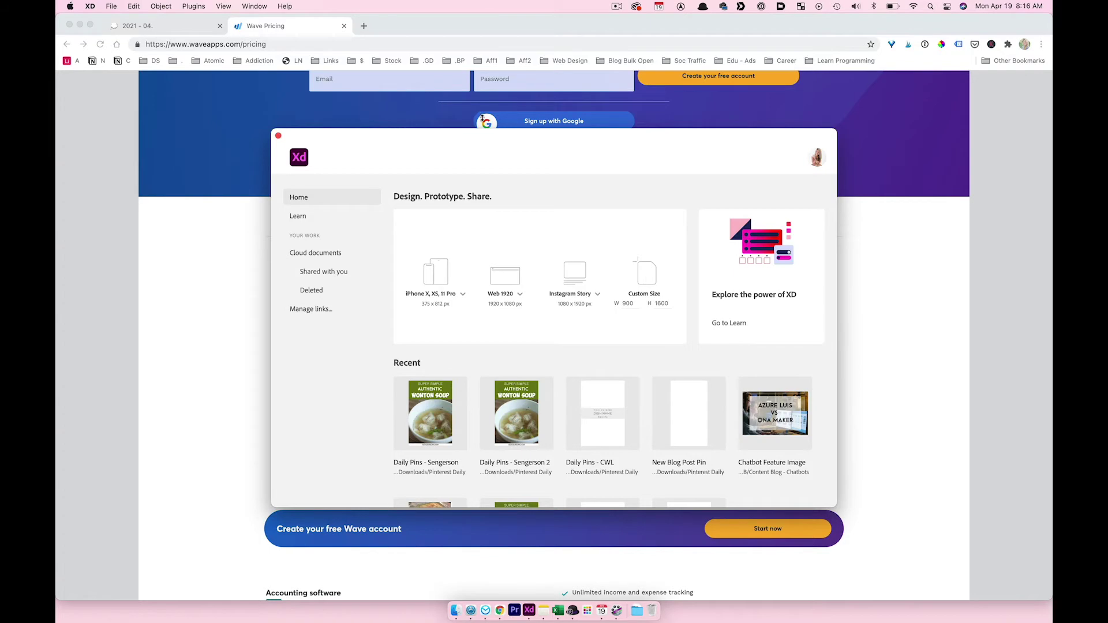
Step: Switch to Adobe XD and open the Daily Pins - Sengerson 2 document, showing its pin artboards up close
{"action": "left_click_drag", "start_coordinate": [529, 141], "coordinate": [494, 58]}
{"action": "left_click", "coordinate": [346, 316]}
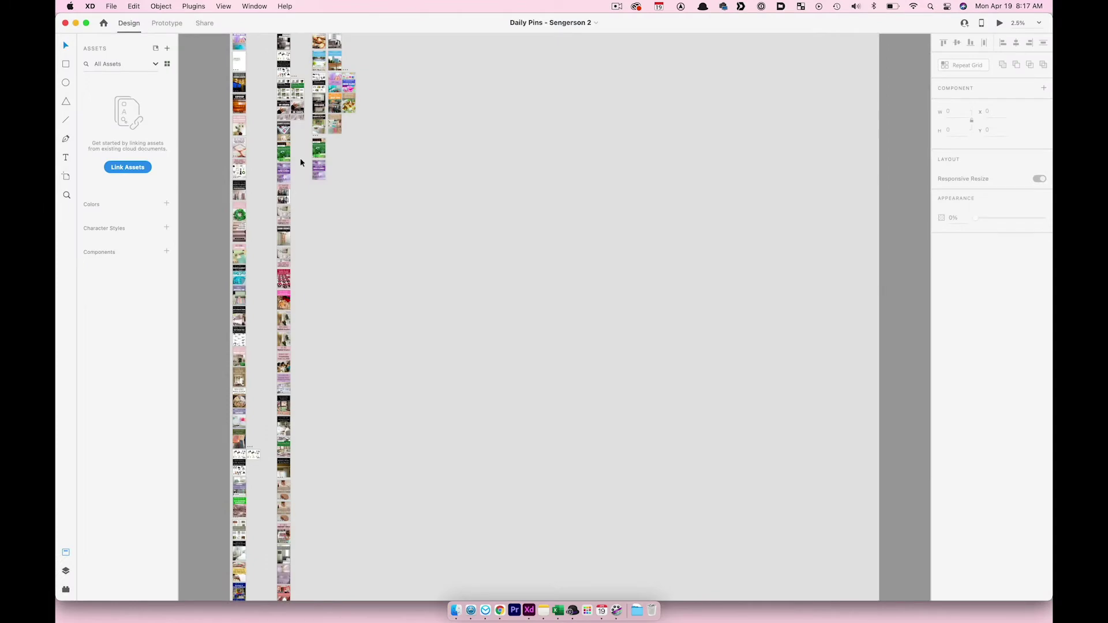
{"action": "scroll", "coordinate": [300, 163], "scroll_direction": "up", "scroll_amount": 5}
{"action": "scroll", "coordinate": [300, 162], "scroll_direction": "up", "scroll_amount": 10}
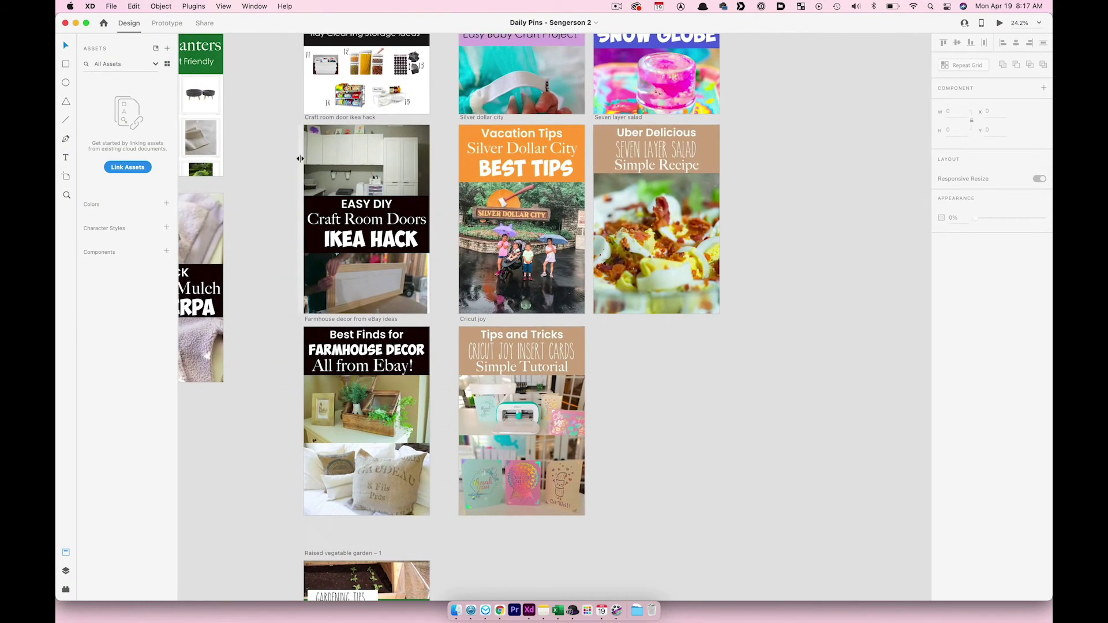
Step: Try to group the elements of the Raised Garden Bed pin
{"action": "scroll", "coordinate": [300, 162], "scroll_direction": "down", "scroll_amount": 5}
{"action": "left_click_drag", "start_coordinate": [275, 263], "coordinate": [451, 482]}
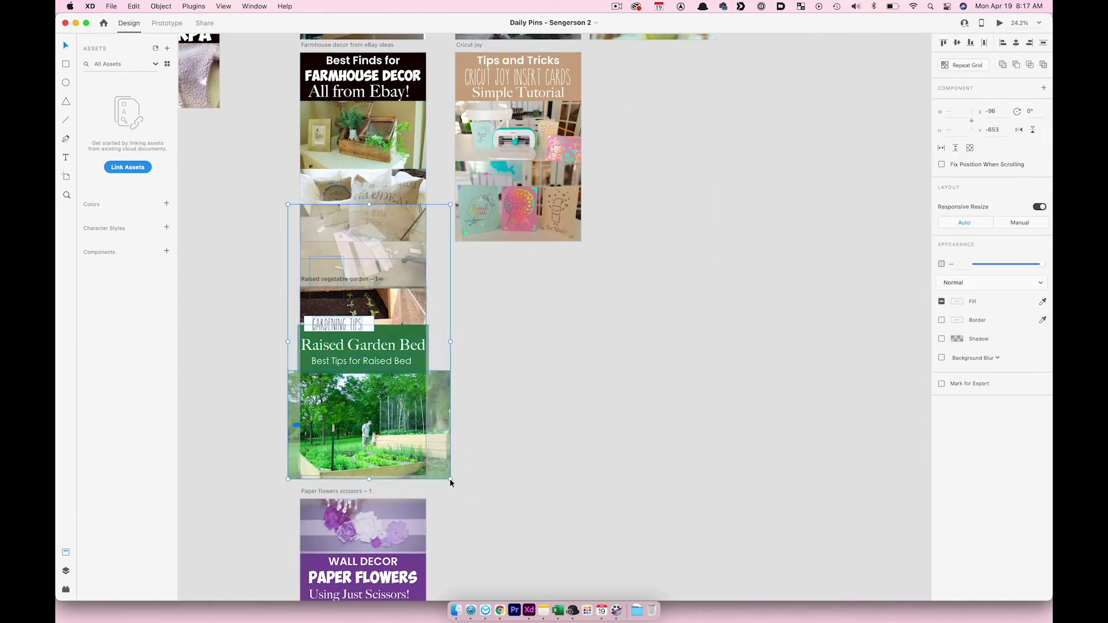
{"action": "key", "text": "super+g"}
{"action": "key", "text": "super+z"}
Step: Duplicate the DIY Tutu and Snow Globe artboards together
{"action": "scroll", "coordinate": [559, 325], "scroll_direction": "up", "scroll_amount": 10}
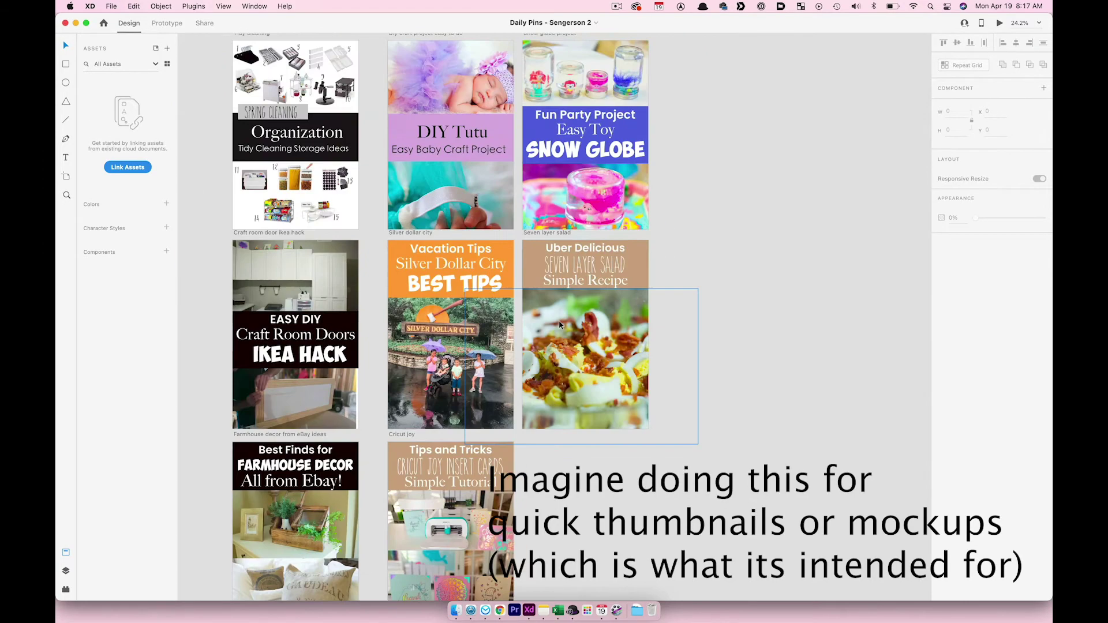
{"action": "scroll", "coordinate": [655, 317], "scroll_direction": "down", "scroll_amount": 6}
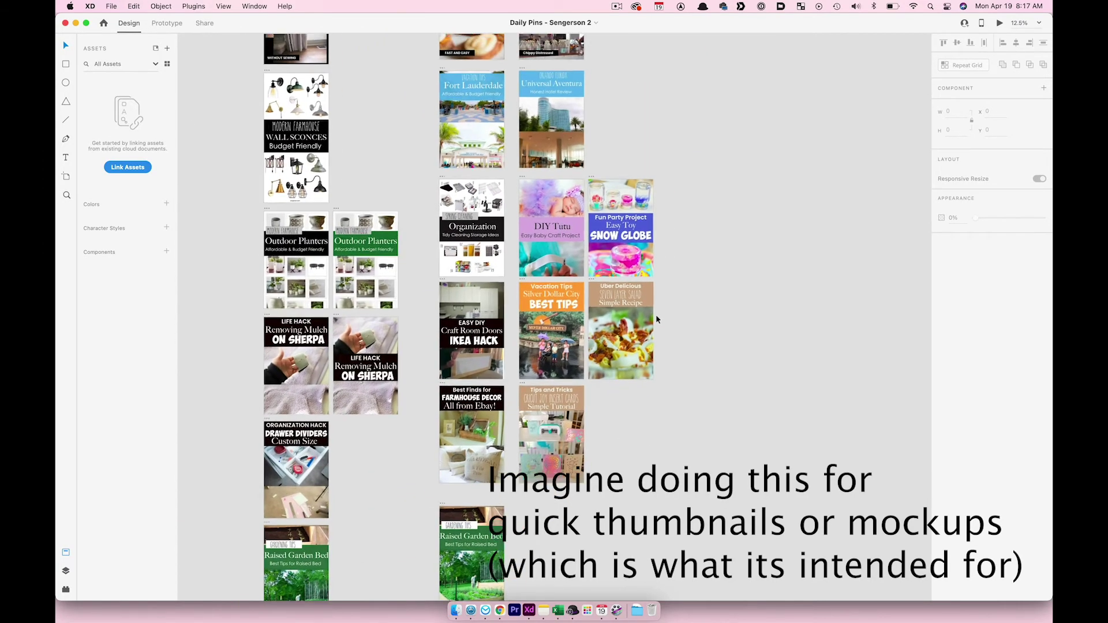
{"action": "scroll", "coordinate": [657, 318], "scroll_direction": "down", "scroll_amount": 2}
{"action": "scroll", "coordinate": [656, 318], "scroll_direction": "up", "scroll_amount": 5}
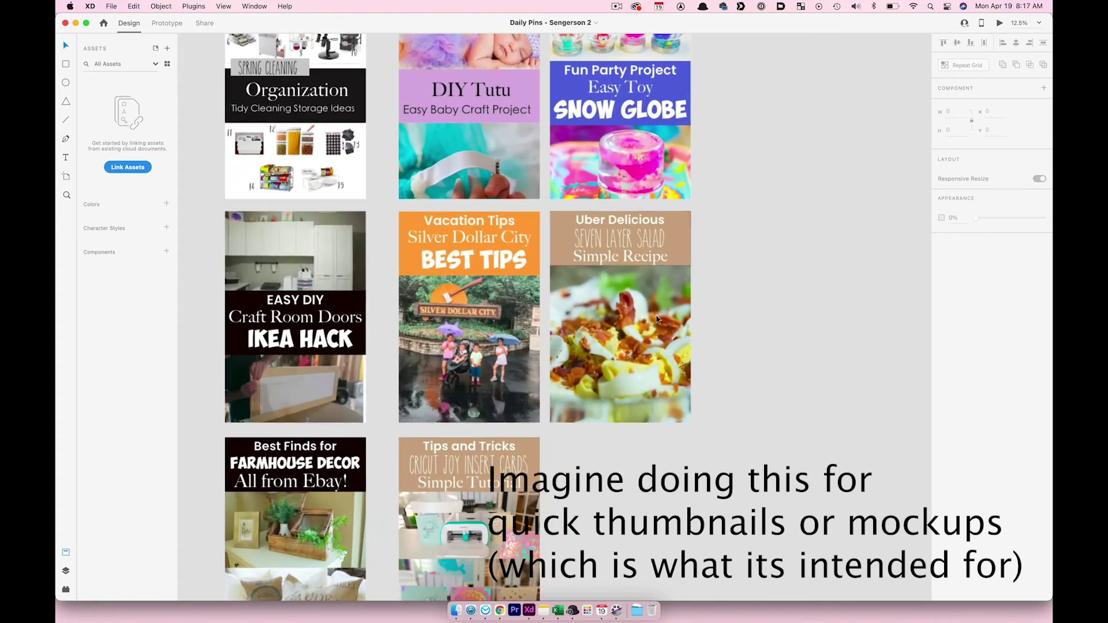
{"action": "scroll", "coordinate": [657, 318], "scroll_direction": "up", "scroll_amount": 4}
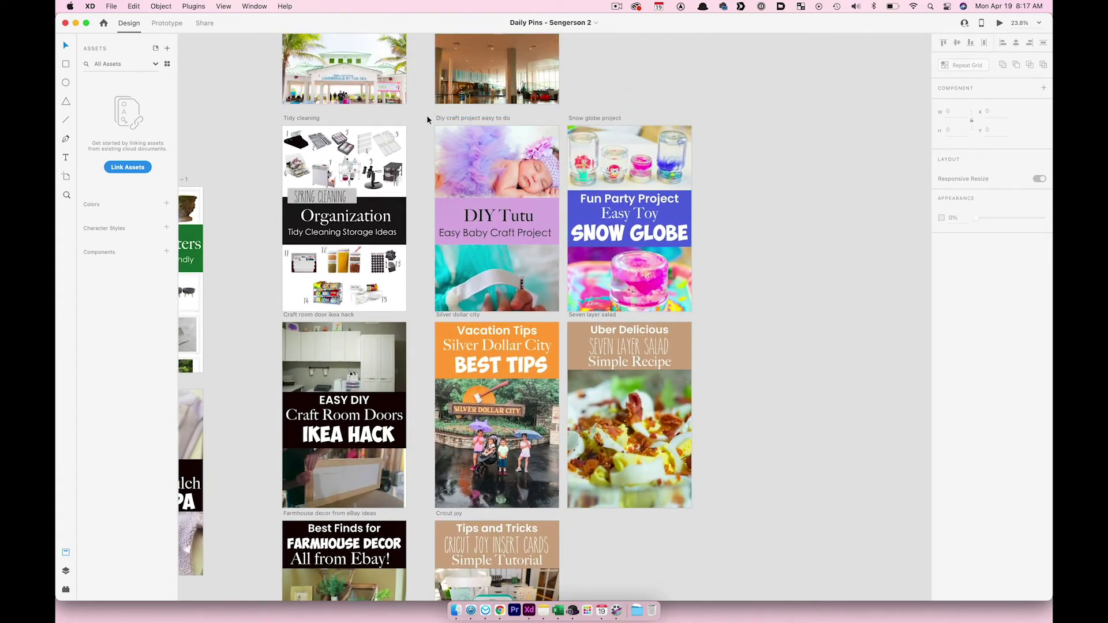
{"action": "left_click_drag", "start_coordinate": [428, 110], "coordinate": [712, 321]}
{"action": "left_click", "coordinate": [817, 310]}
{"action": "left_click_drag", "start_coordinate": [418, 118], "coordinate": [706, 321]}
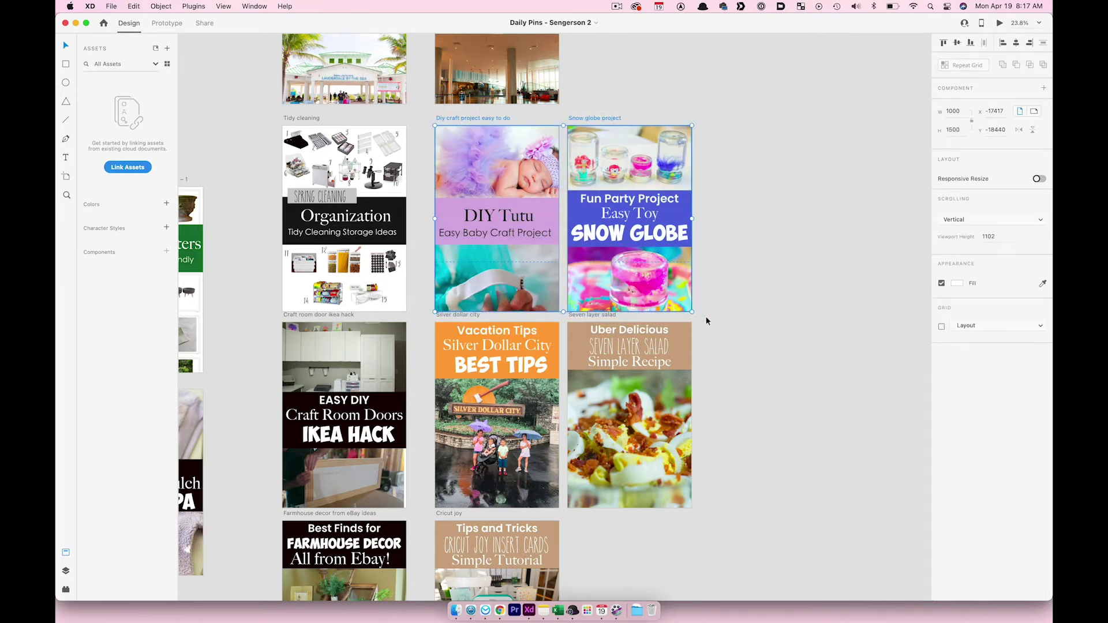
{"action": "key", "text": "super+d"}
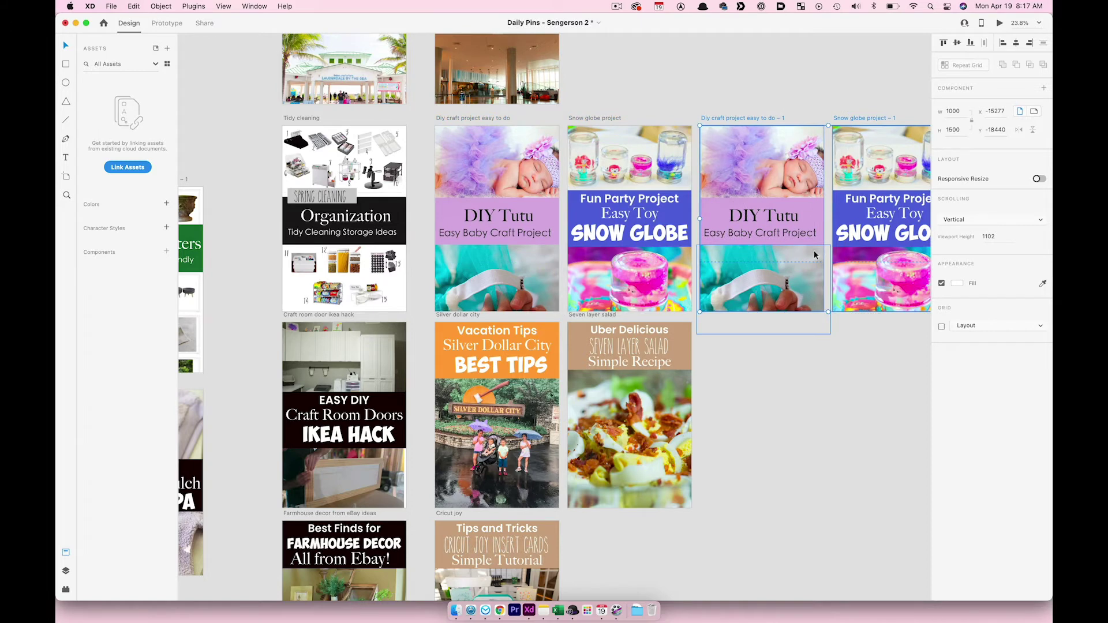
Step: Recolour the title banner of the duplicated DIY Tutu pin with the teal sampled from its lower photo
{"action": "scroll", "coordinate": [802, 254], "scroll_direction": "right", "scroll_amount": 4}
{"action": "left_click", "coordinate": [779, 256]}
{"action": "left_click", "coordinate": [613, 173]}
{"action": "left_click", "coordinate": [1042, 321]}
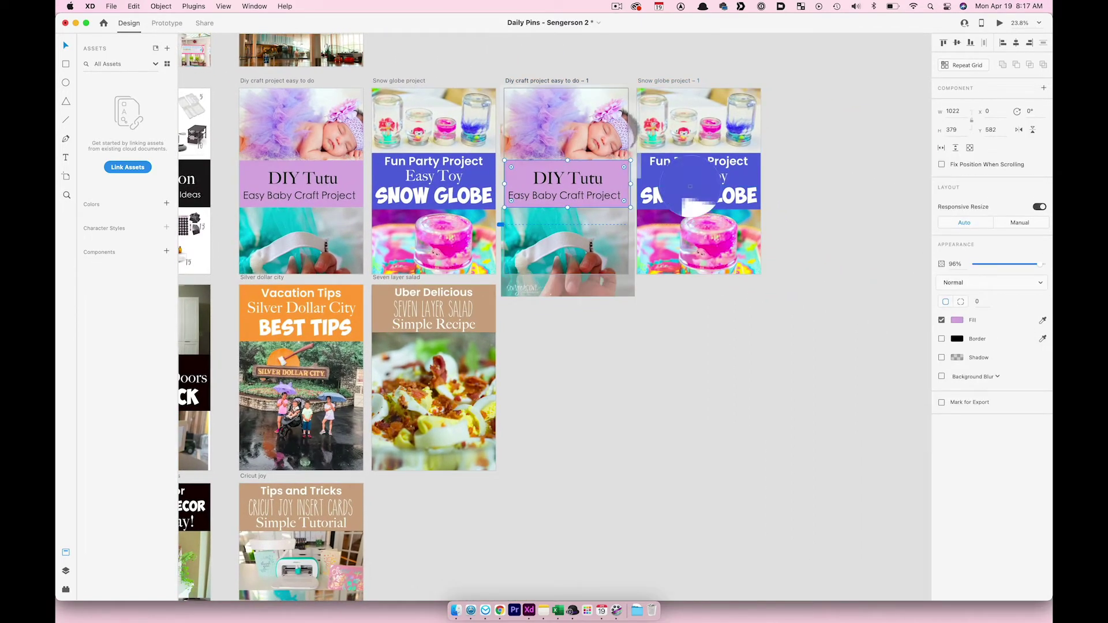
{"action": "left_click", "coordinate": [545, 231]}
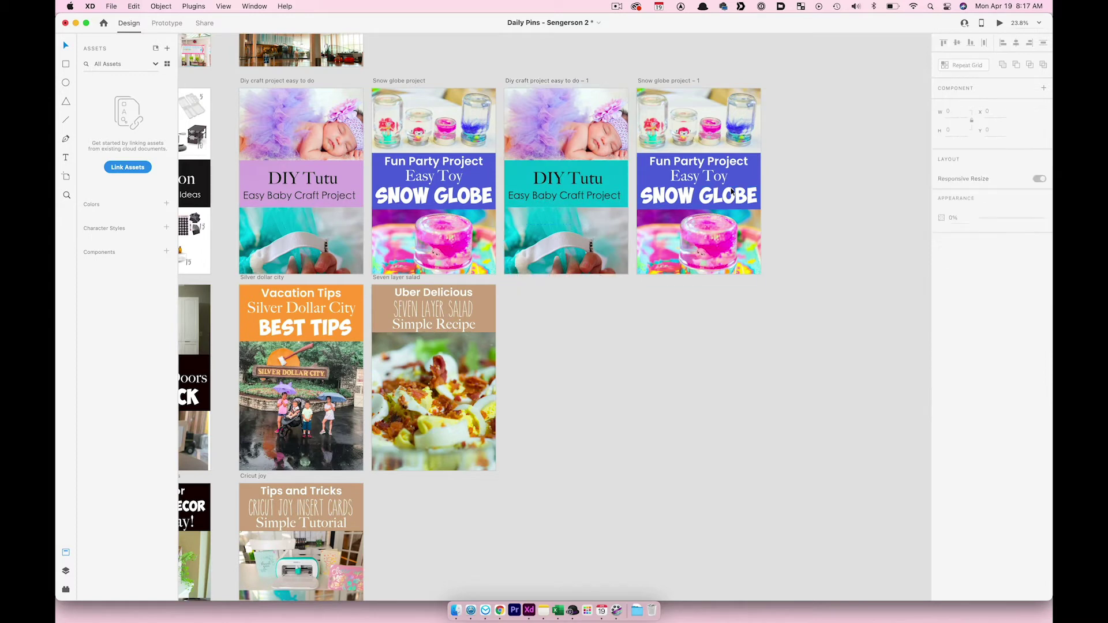
Step: Recolour the title banner of the duplicated Snow Globe pin with the magenta sampled from its lower photo
{"action": "left_click", "coordinate": [729, 193]}
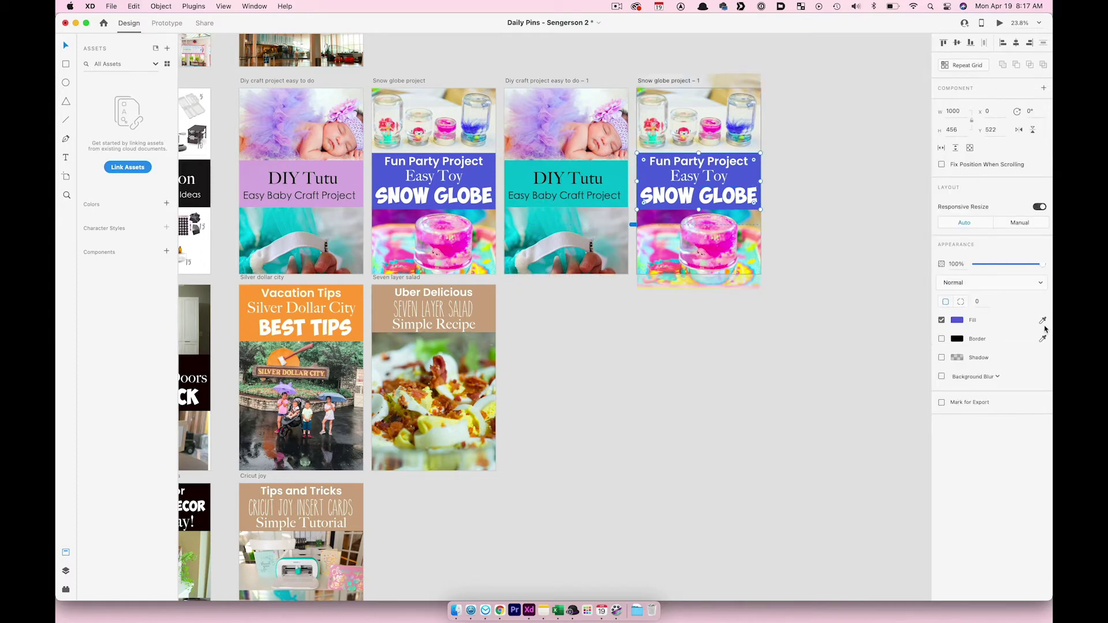
{"action": "left_click", "coordinate": [1044, 321]}
{"action": "left_click", "coordinate": [734, 233]}
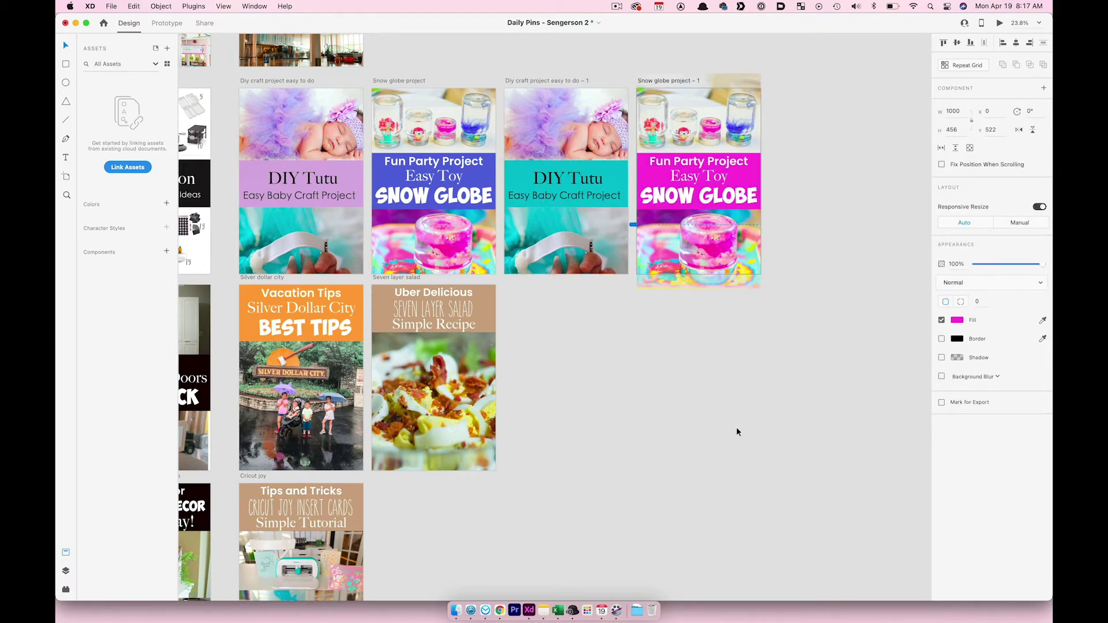
{"action": "left_click", "coordinate": [730, 427]}
Step: Rename the duplicated DIY Tutu artboard as "Blue tutu diy project"
{"action": "scroll", "coordinate": [692, 390], "scroll_direction": "up", "scroll_amount": 1}
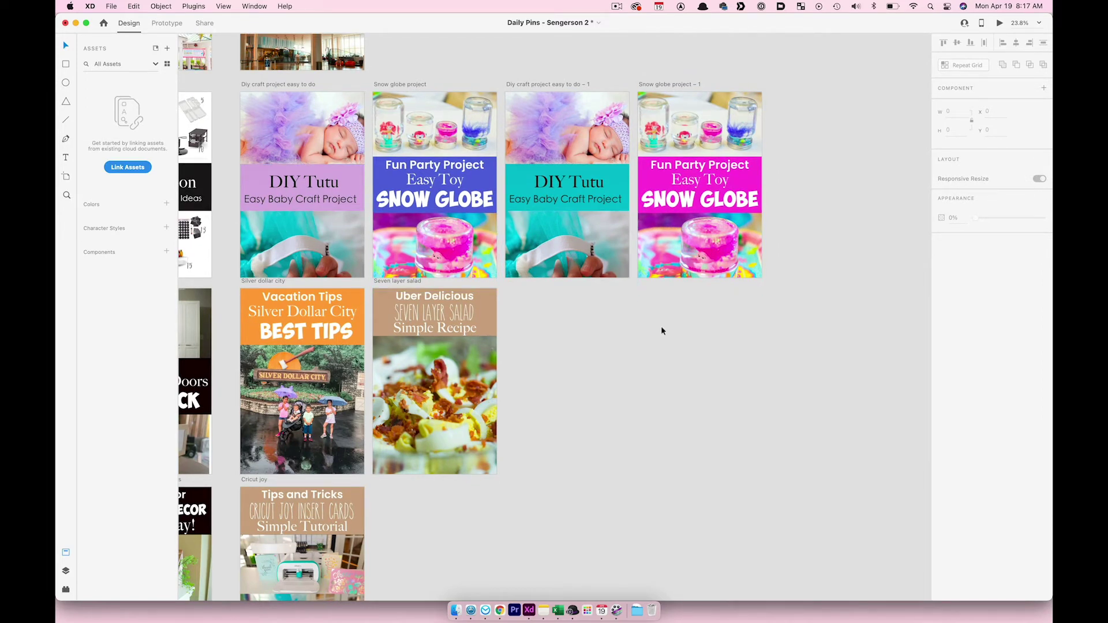
{"action": "scroll", "coordinate": [663, 329], "scroll_direction": "up", "scroll_amount": 3}
{"action": "double_click", "coordinate": [539, 115]}
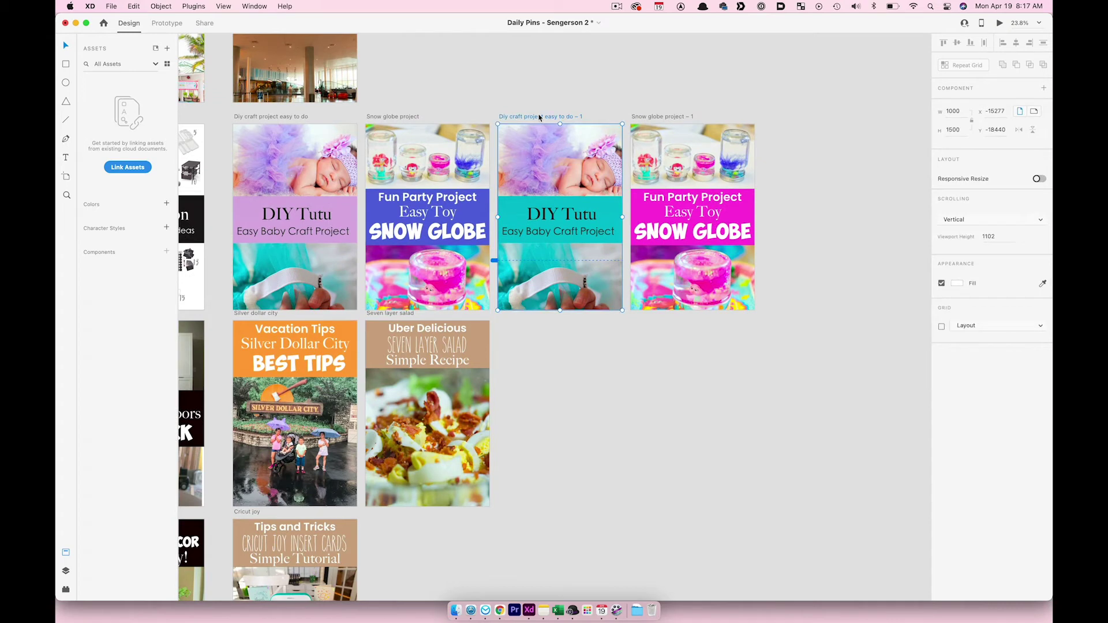
{"action": "type", "text": "Blue"}
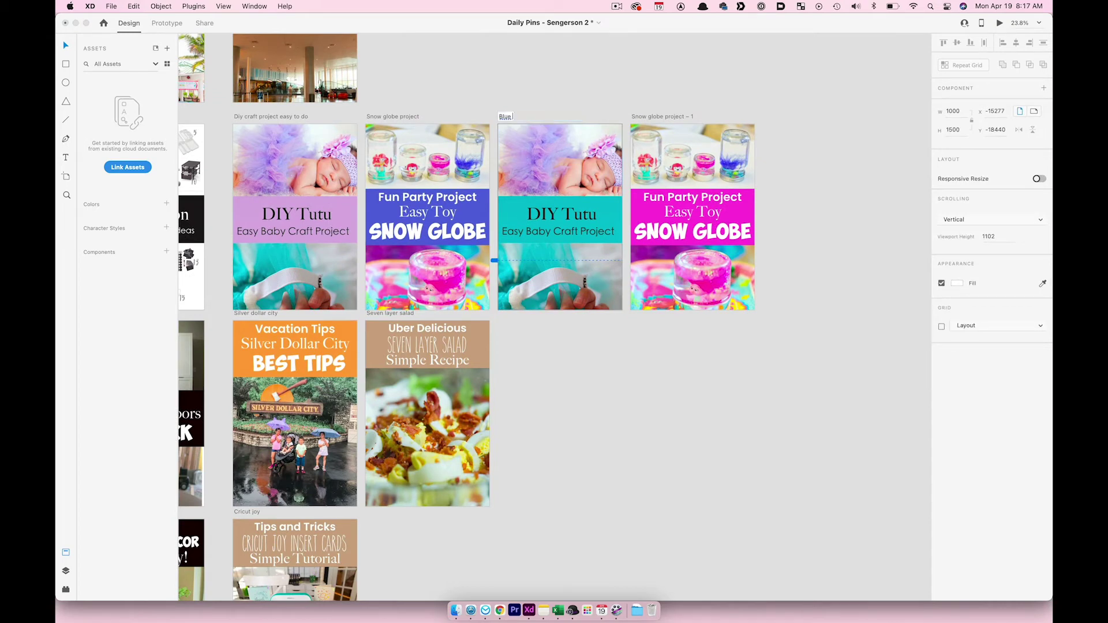
{"action": "type", "text": " tutu diy porje"}
{"action": "type", "text": "t"}
{"action": "key", "text": "Return"}
Step: Rename the duplicated Snow Globe artboard as "Other snow globe"
{"action": "double_click", "coordinate": [661, 116]}
{"action": "type", "text": "Other snow globe"}
{"action": "key", "text": "Return"}
Step: Export the Blue tutu diy project and Other snow globe artboards to the Desktop as JPG at 60% quality
{"action": "left_click_drag", "start_coordinate": [491, 98], "coordinate": [764, 384]}
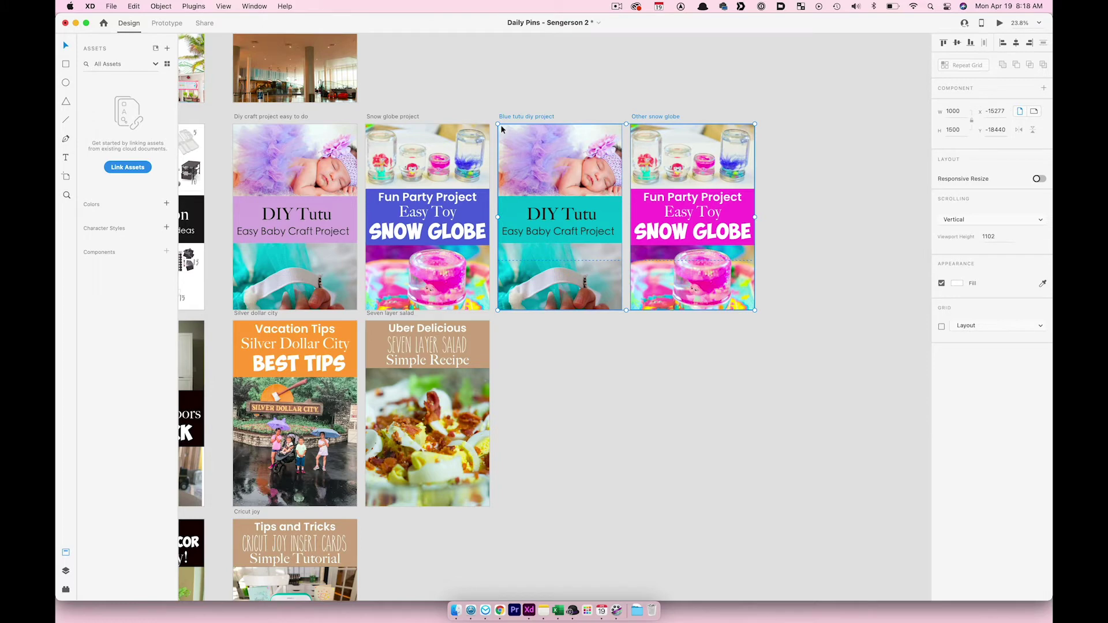
{"action": "left_click", "coordinate": [111, 6]}
{"action": "mouse_move", "coordinate": [173, 181]}
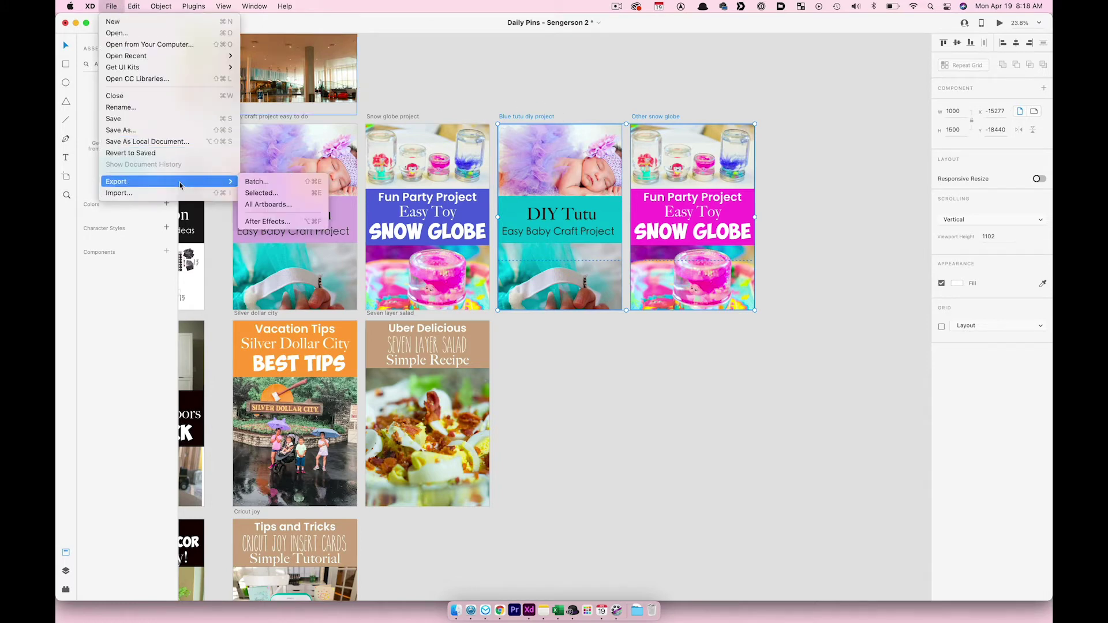
{"action": "left_click", "coordinate": [310, 194]}
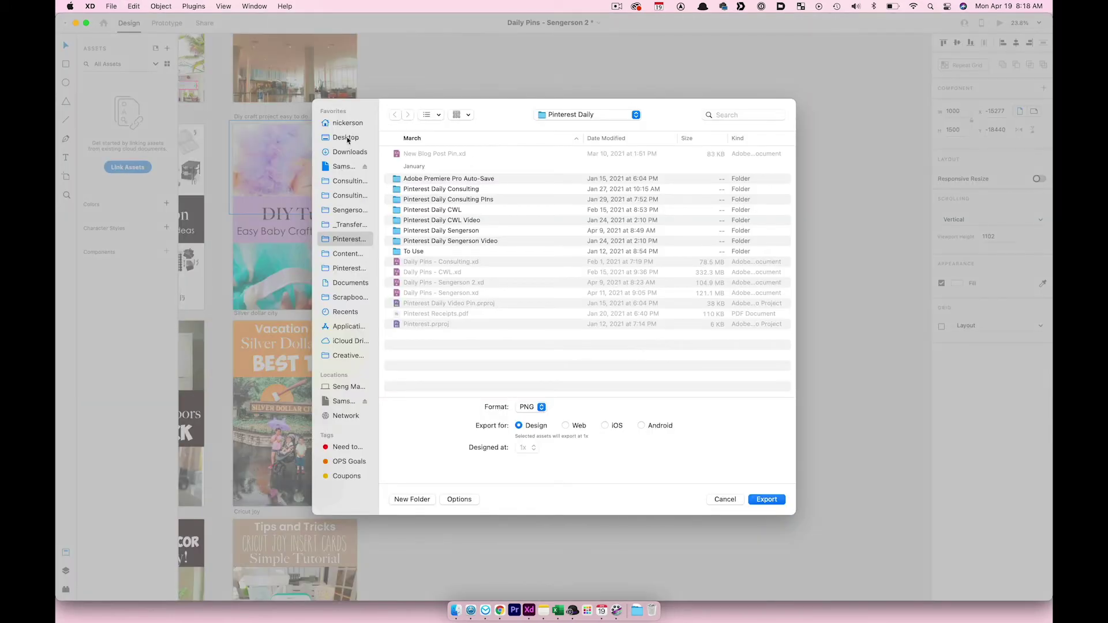
{"action": "left_click", "coordinate": [346, 137]}
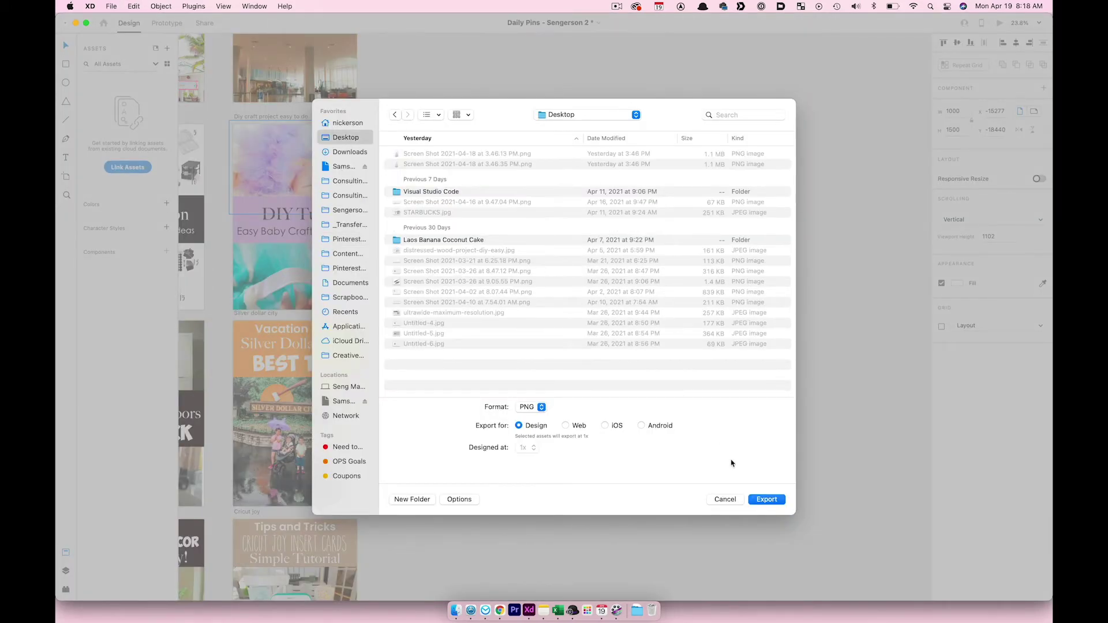
{"action": "left_click", "coordinate": [531, 406]}
{"action": "left_click", "coordinate": [530, 447]}
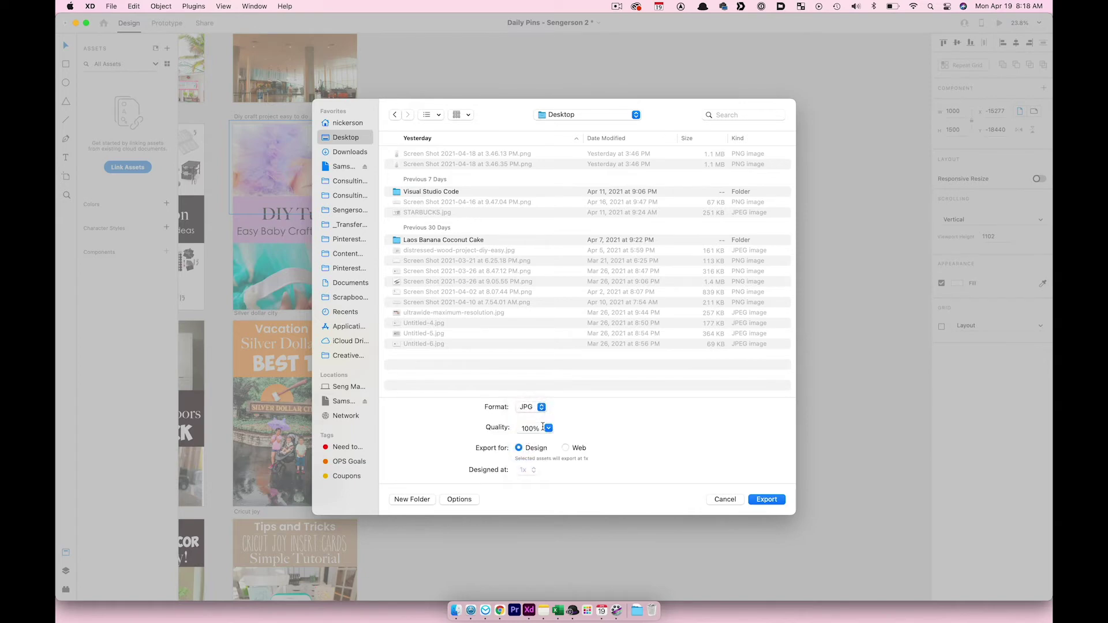
{"action": "left_click", "coordinate": [541, 427]}
{"action": "type", "text": "60"}
{"action": "left_click", "coordinate": [768, 500]}
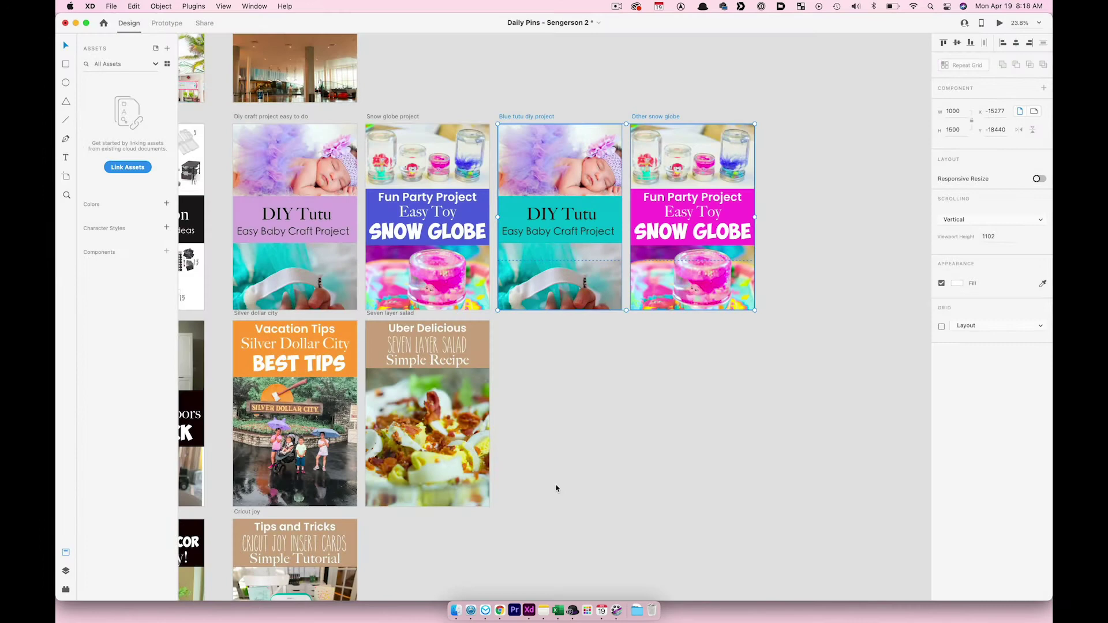
Step: Check the Desktop folder in Finder for the exported Blue tutu diy project and Other snow globe JPGs, and return to Adobe XD
{"action": "left_click", "coordinate": [454, 610]}
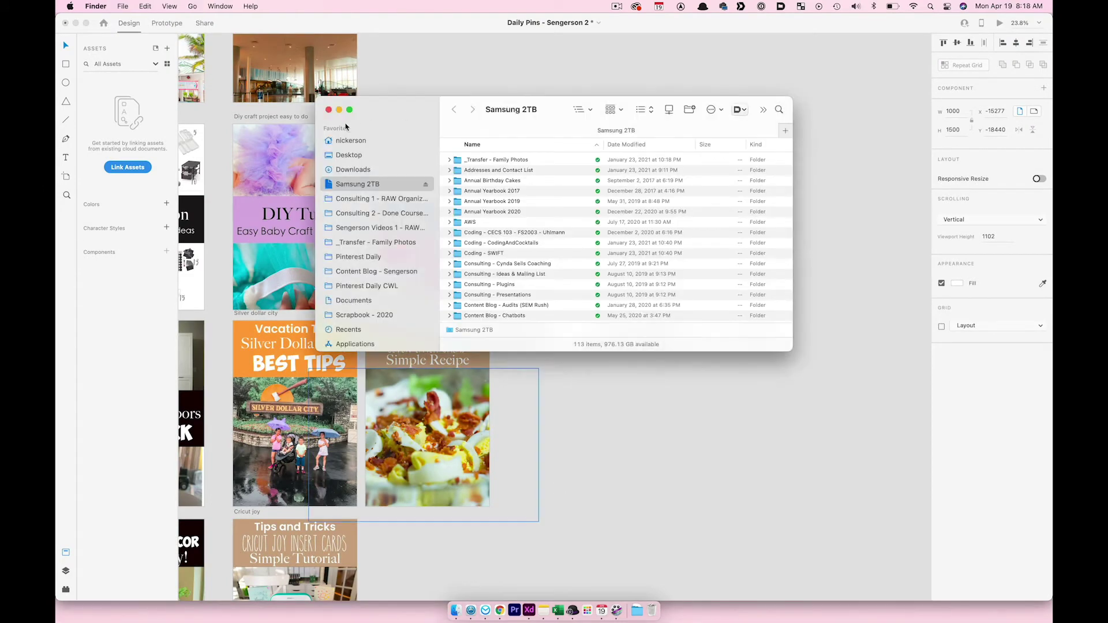
{"action": "left_click", "coordinate": [349, 156]}
{"action": "scroll", "coordinate": [641, 224], "scroll_direction": "down", "scroll_amount": 10}
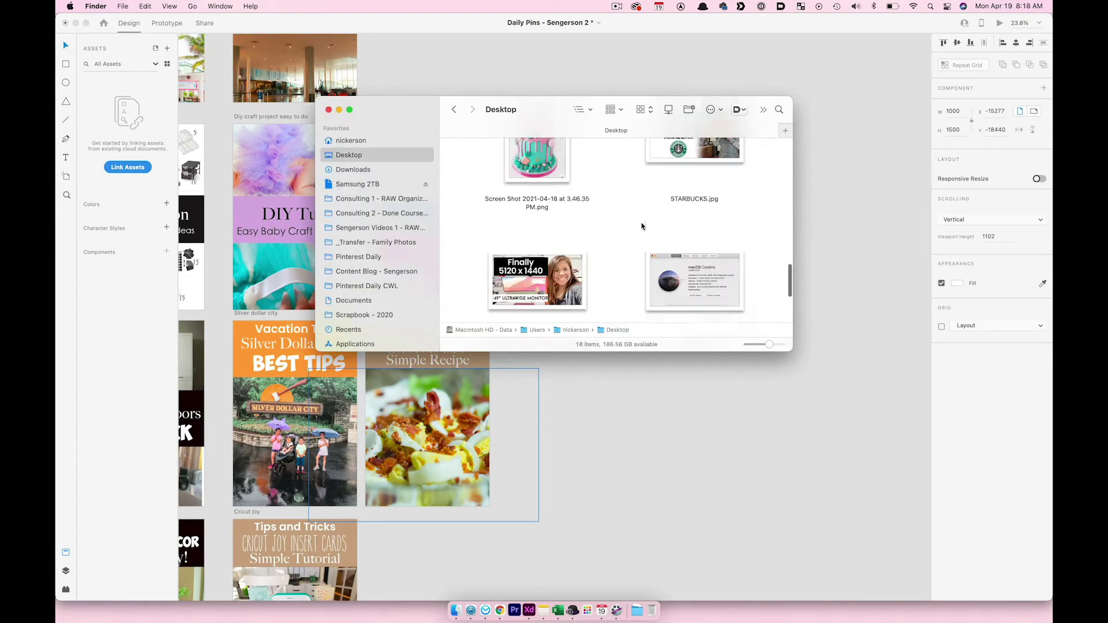
{"action": "scroll", "coordinate": [642, 226], "scroll_direction": "up", "scroll_amount": 10}
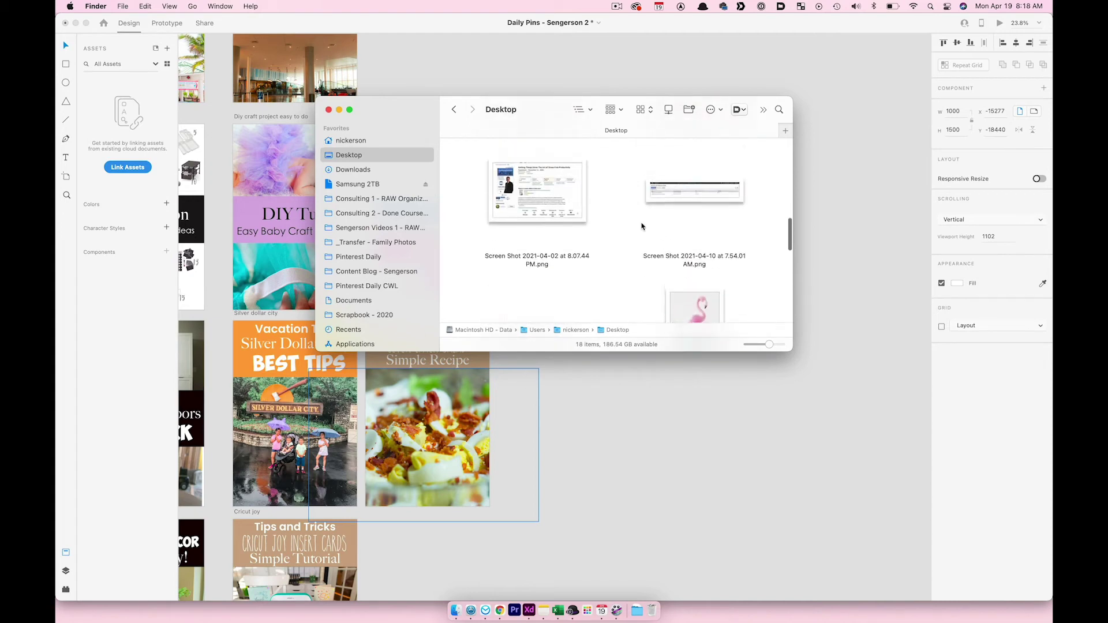
{"action": "scroll", "coordinate": [641, 225], "scroll_direction": "down", "scroll_amount": 5}
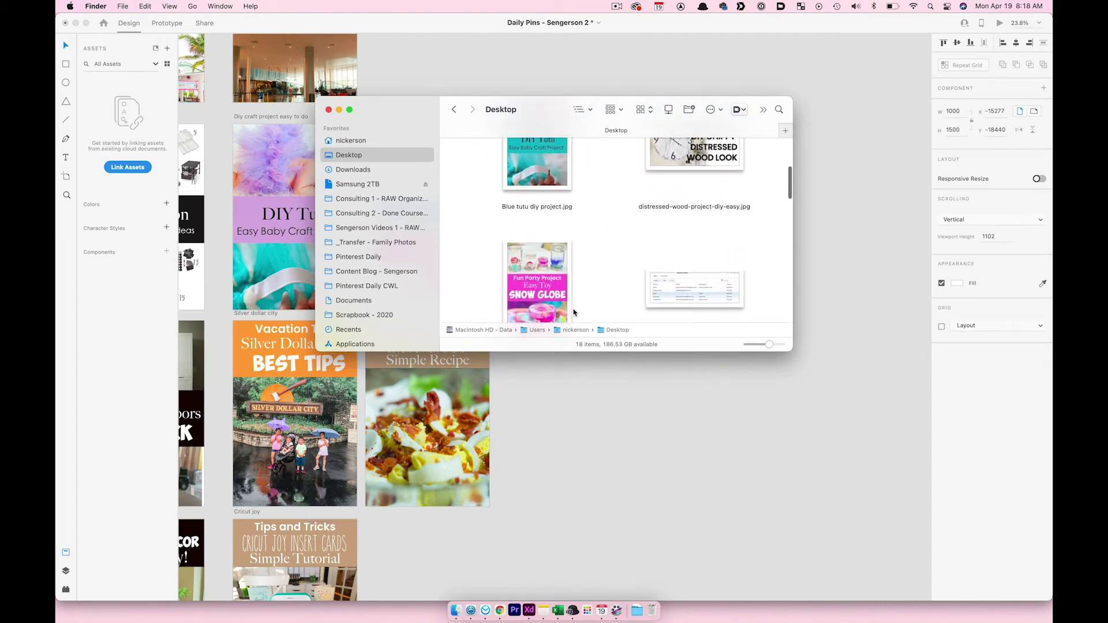
{"action": "left_click", "coordinate": [661, 435]}
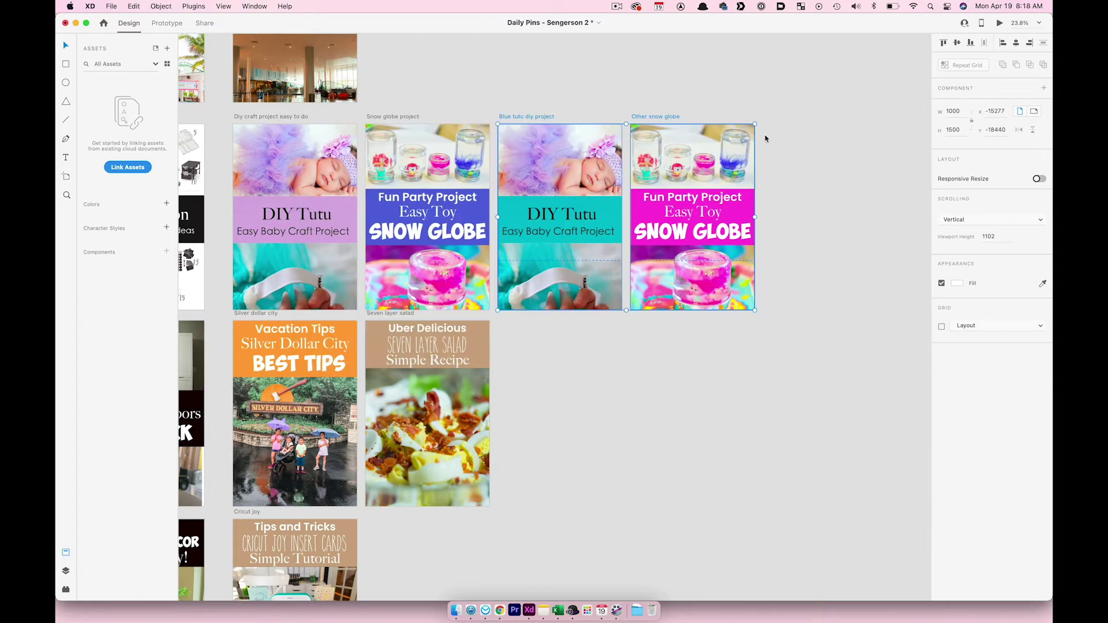
{"action": "left_click", "coordinate": [802, 64]}
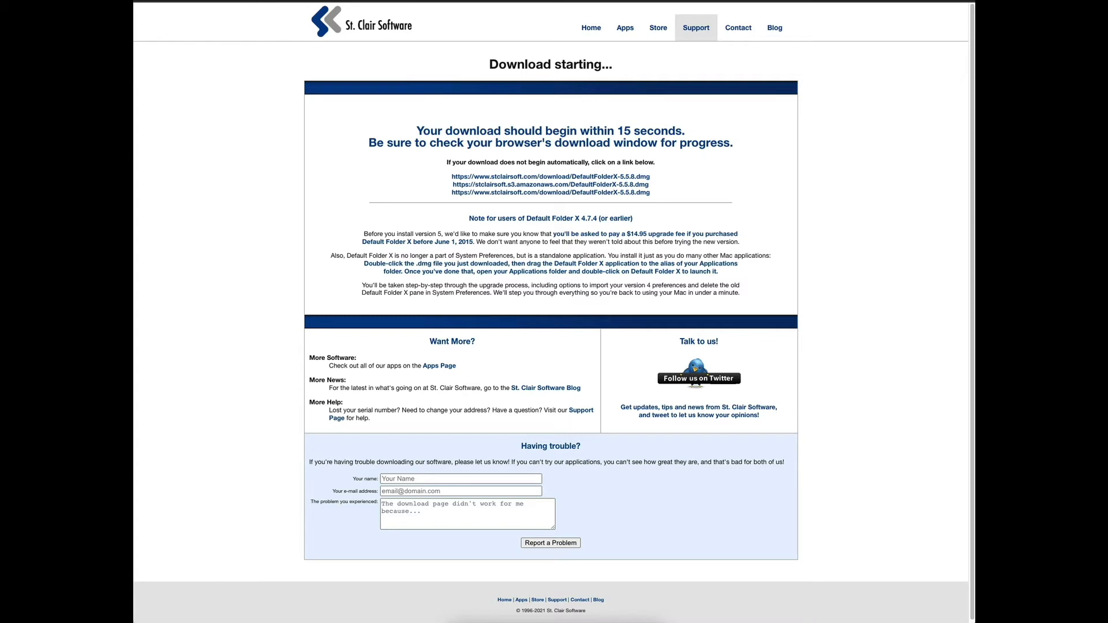
Step: Open the St. Clair Software home page and bring up the dialog for saving it as a web page
{"action": "left_click", "coordinate": [394, 30]}
{"action": "right_click", "coordinate": [252, 160]}
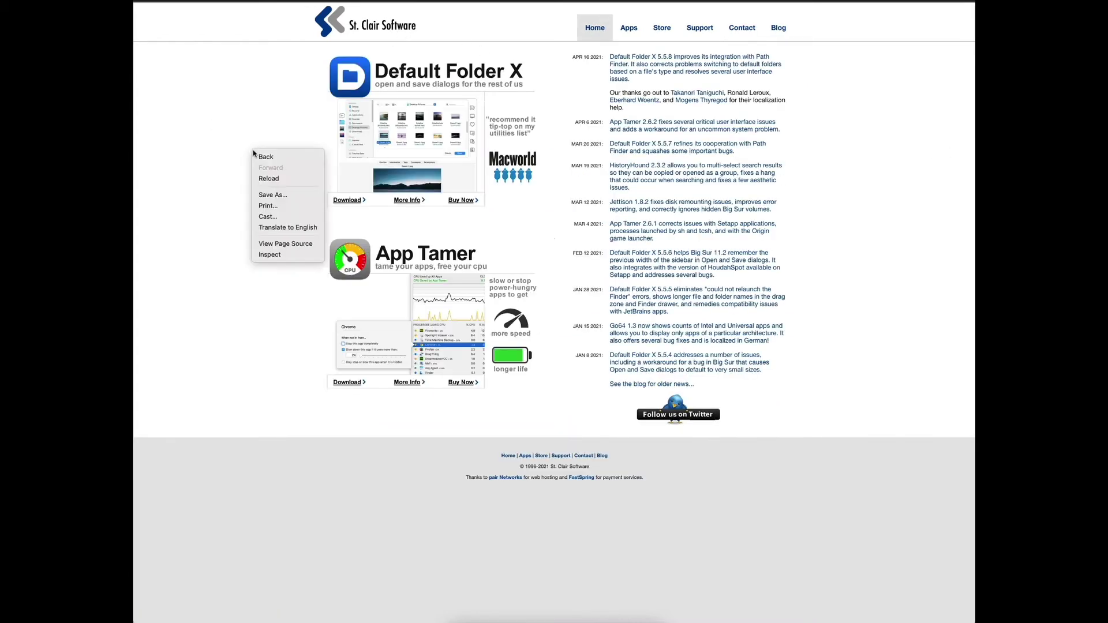
{"action": "left_click", "coordinate": [698, 176]}
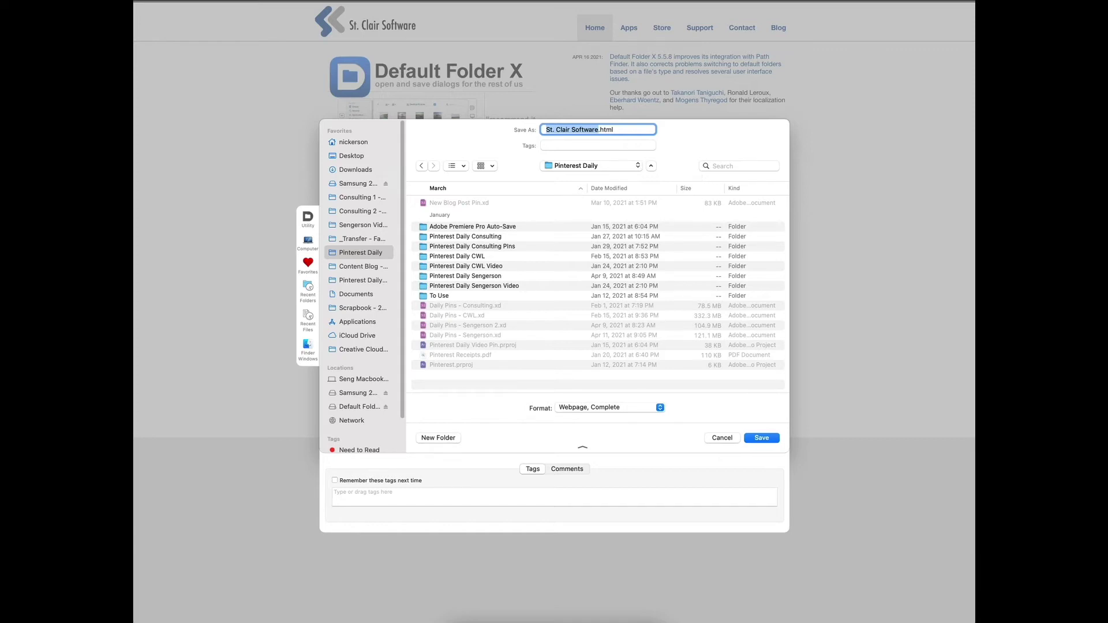
Step: Look through Default Folder X's favorites and recent folders, including Desktop's subfolders, and cancel saving the page
{"action": "left_click", "coordinate": [309, 266]}
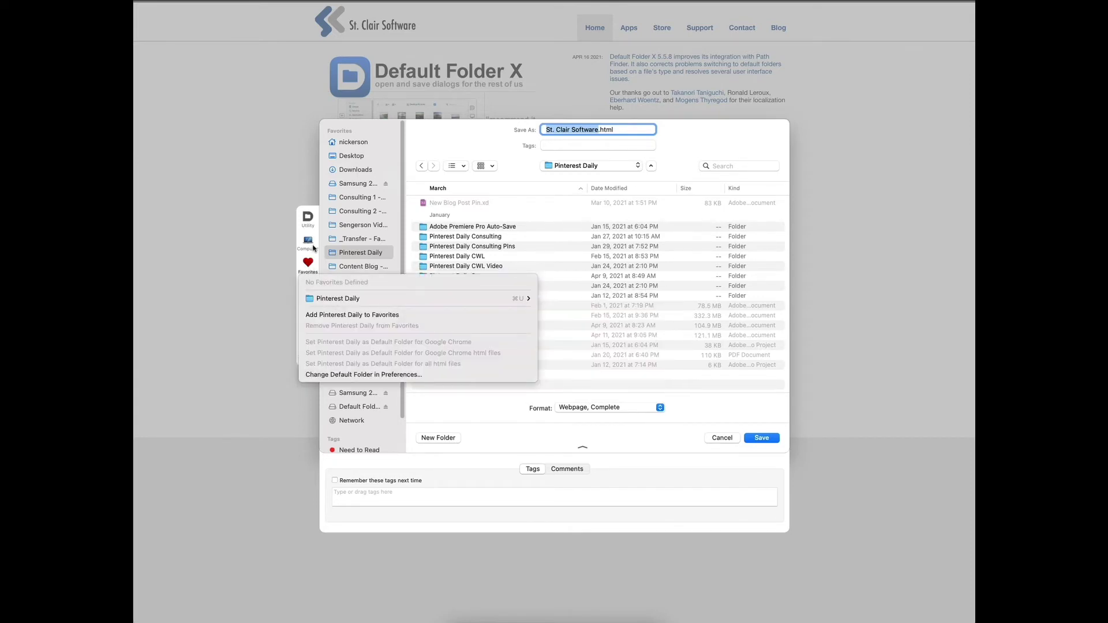
{"action": "left_click", "coordinate": [314, 284]}
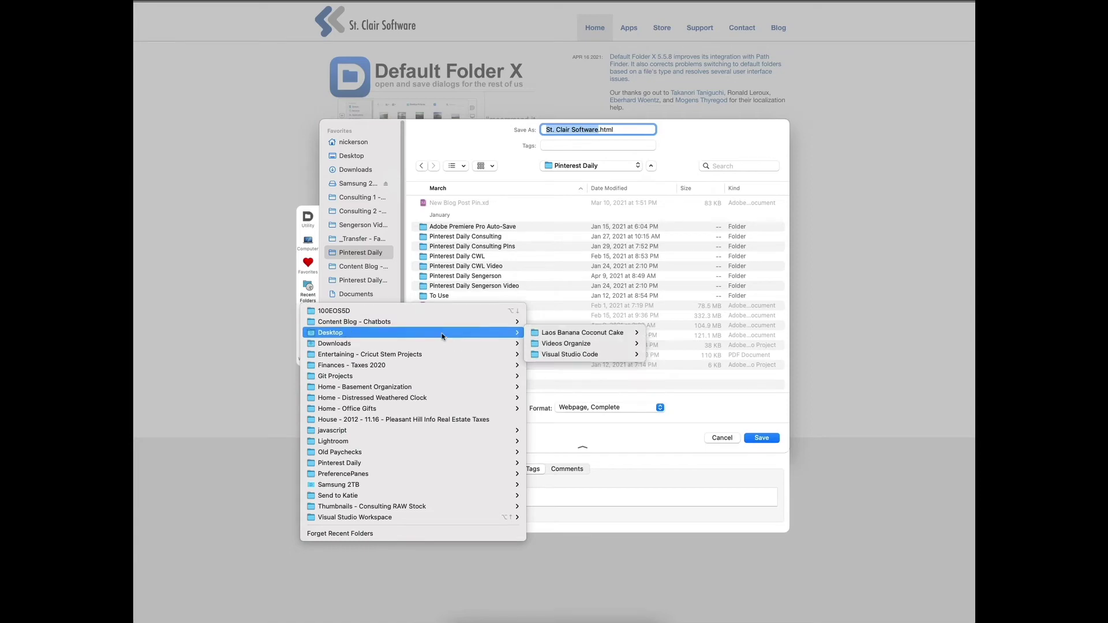
{"action": "left_click", "coordinate": [475, 329]}
{"action": "left_click", "coordinate": [722, 438]}
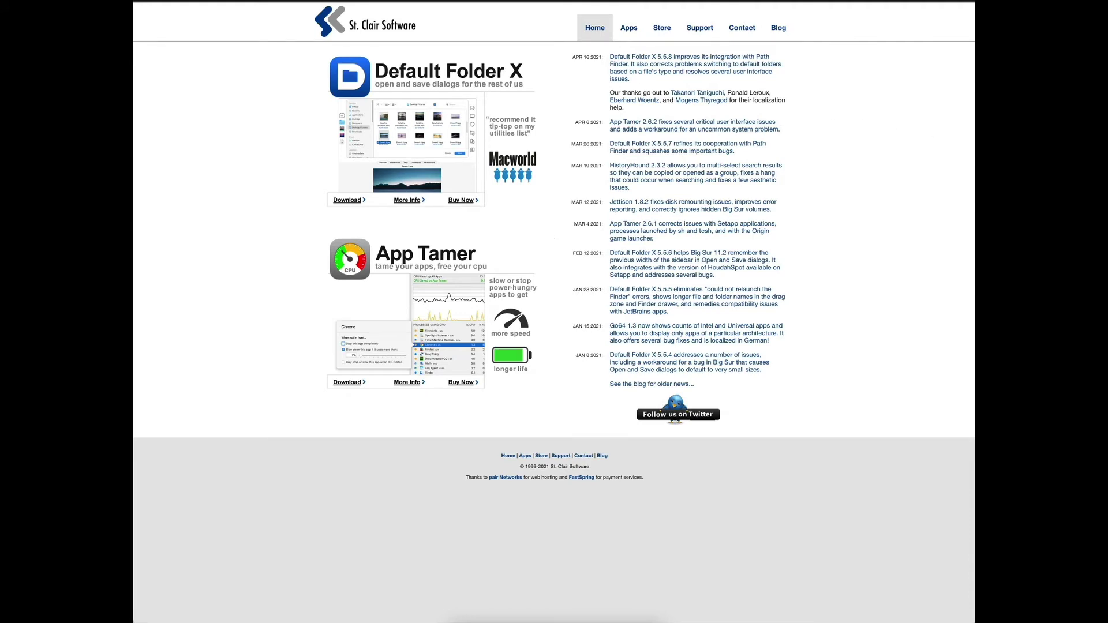
Step: In Default Folder X's preferences, add the blogger's own-name Content Blog folder from Samsung 2TB as a default folder in the Blog set
{"action": "key", "text": "ctrl+alt+c"}
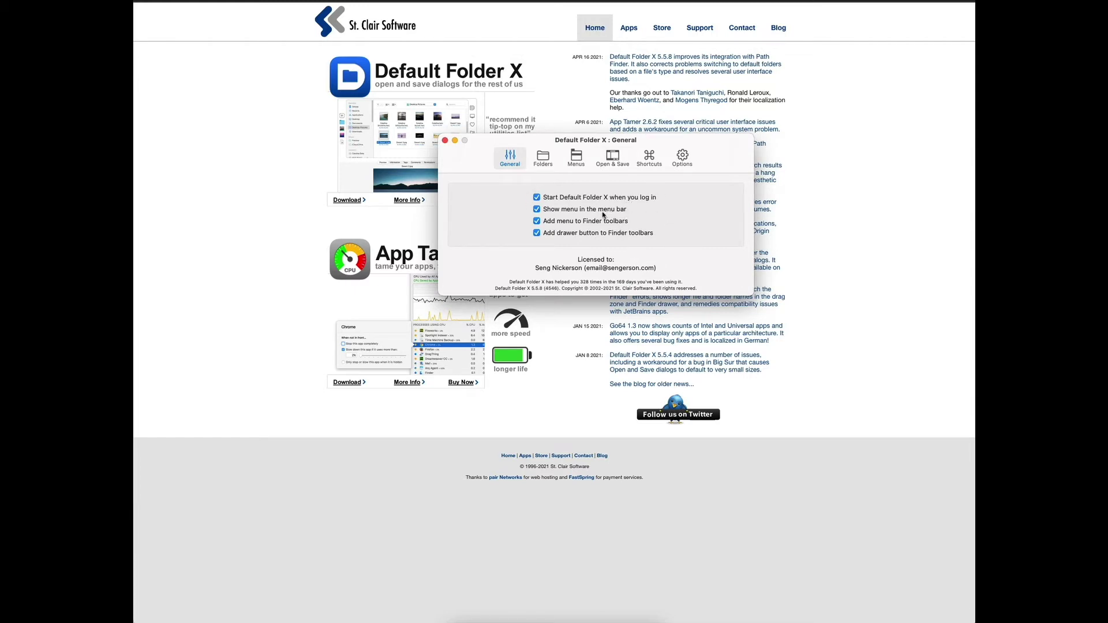
{"action": "left_click", "coordinate": [542, 158]}
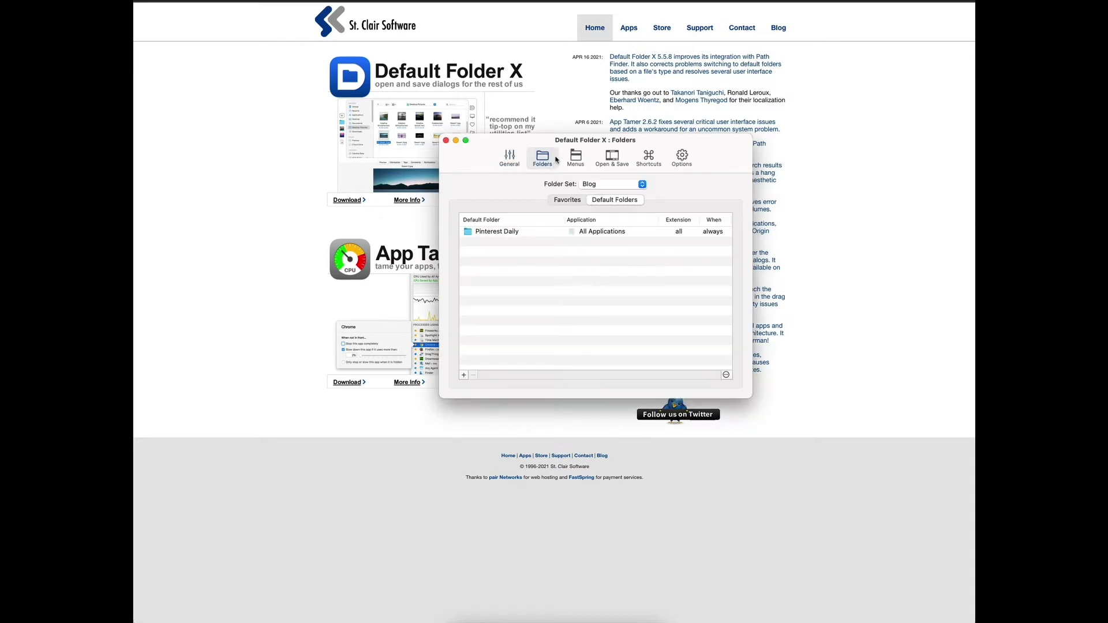
{"action": "left_click", "coordinate": [463, 375]}
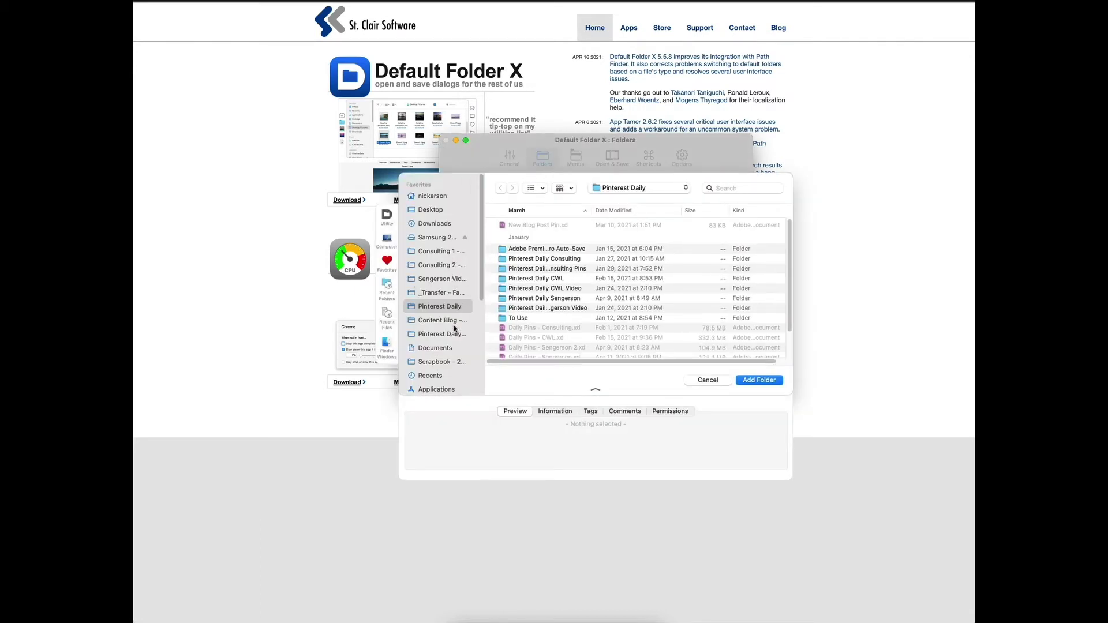
{"action": "left_click", "coordinate": [441, 237]}
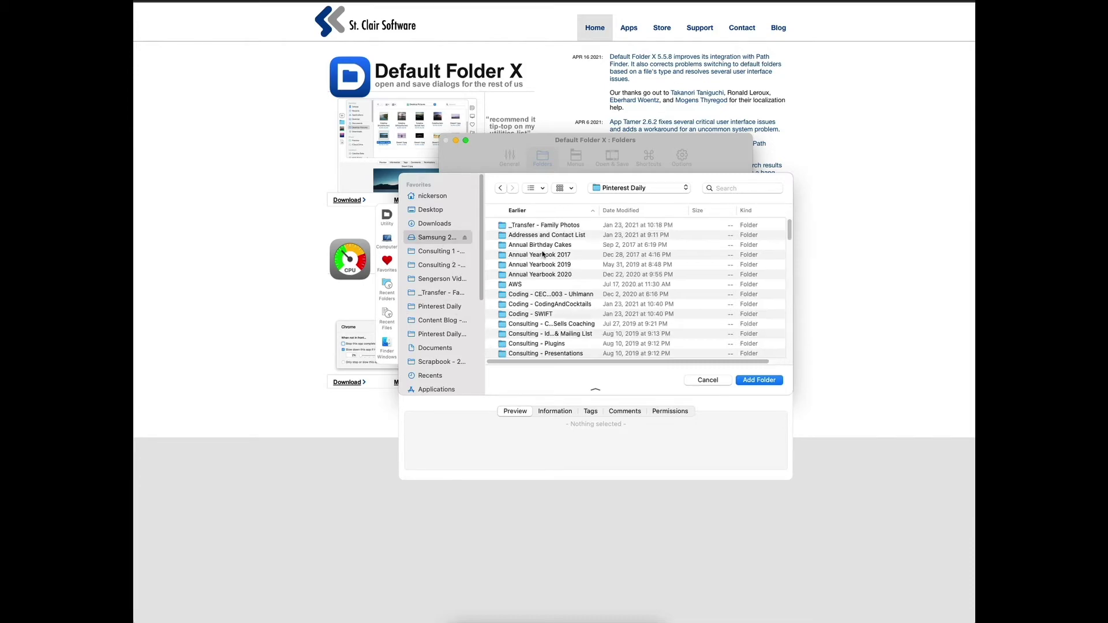
{"action": "scroll", "coordinate": [558, 305], "scroll_direction": "down", "scroll_amount": 5}
{"action": "scroll", "coordinate": [559, 304], "scroll_direction": "up", "scroll_amount": 10}
{"action": "scroll", "coordinate": [557, 305], "scroll_direction": "down", "scroll_amount": 5}
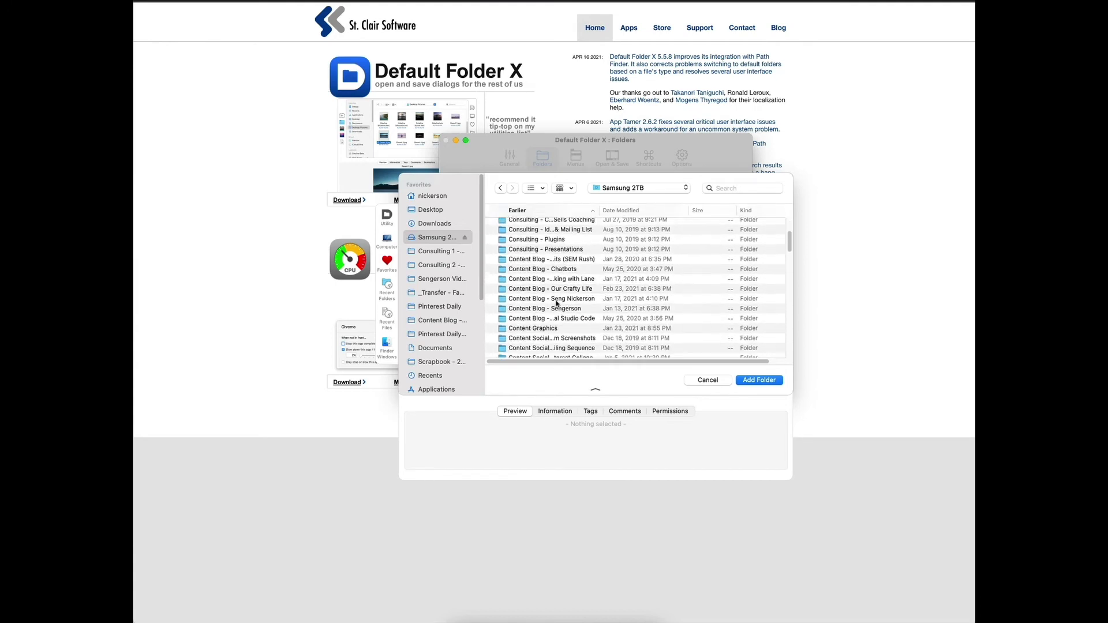
{"action": "left_click", "coordinate": [557, 299]}
{"action": "left_click", "coordinate": [759, 380]}
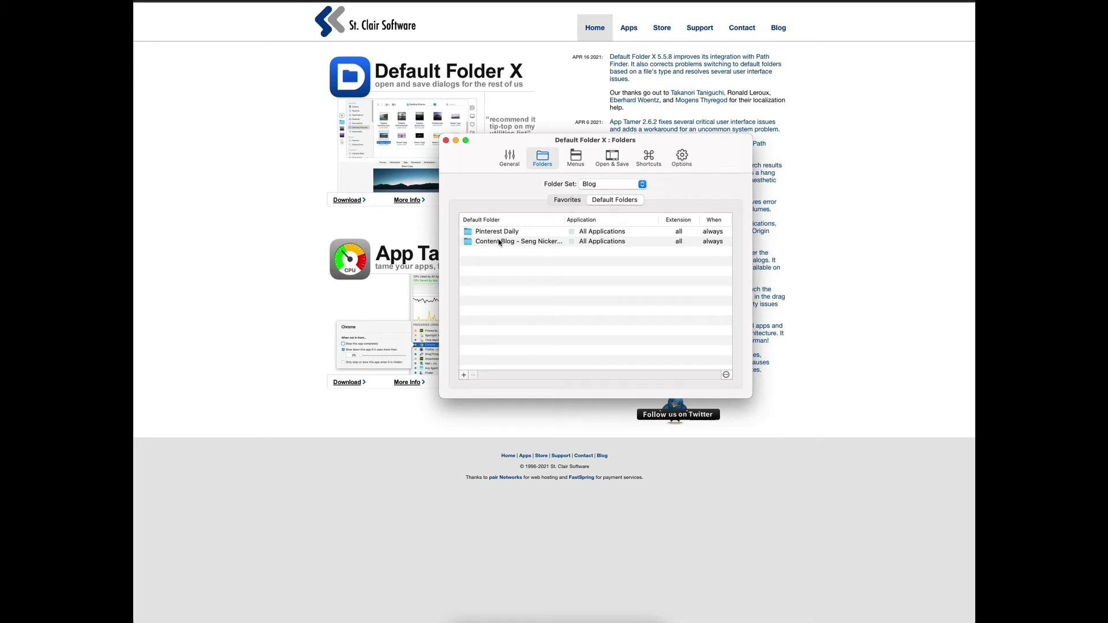
Step: Add the Annual Yearbook 2020 folder from Samsung 2TB to the Blog set's favorites in Default Folder X
{"action": "left_click", "coordinate": [557, 201]}
{"action": "left_click", "coordinate": [464, 376]}
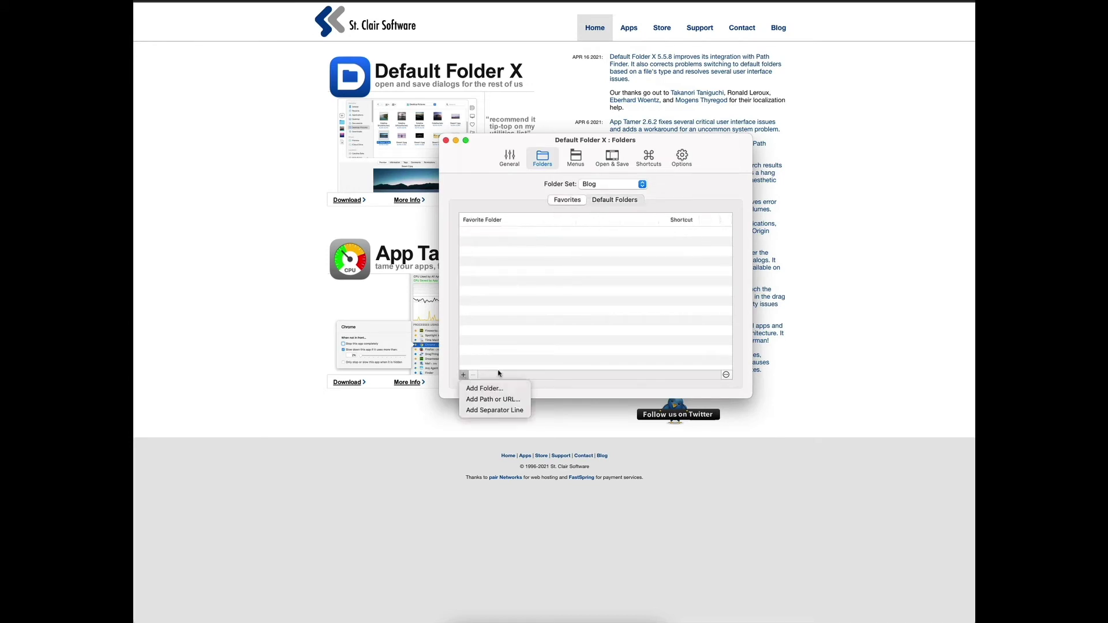
{"action": "left_click", "coordinate": [498, 383]}
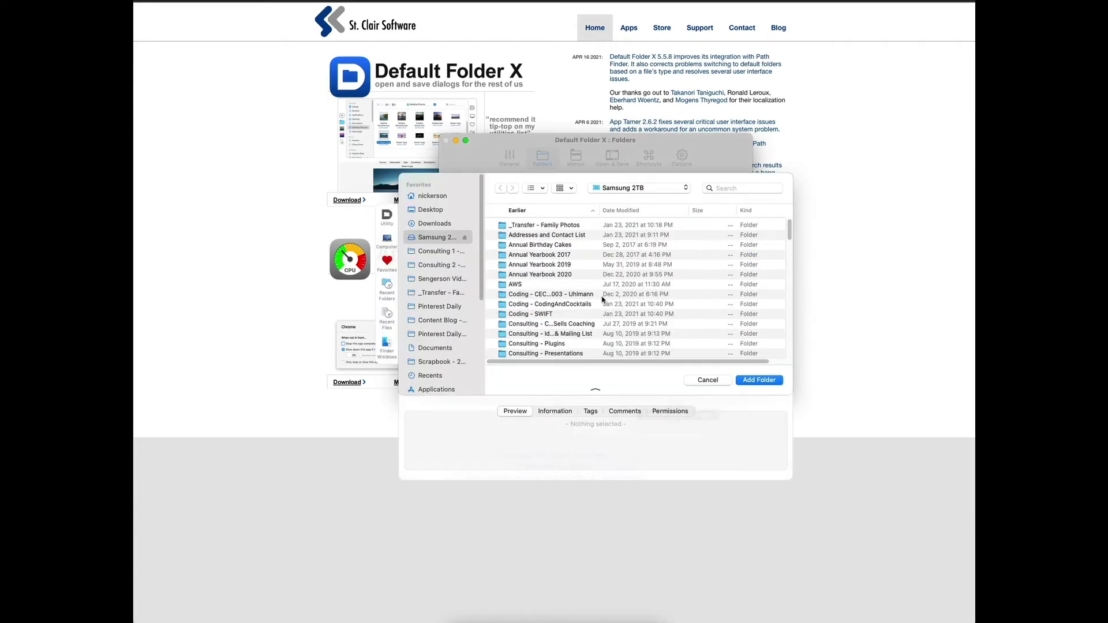
{"action": "left_click", "coordinate": [559, 275]}
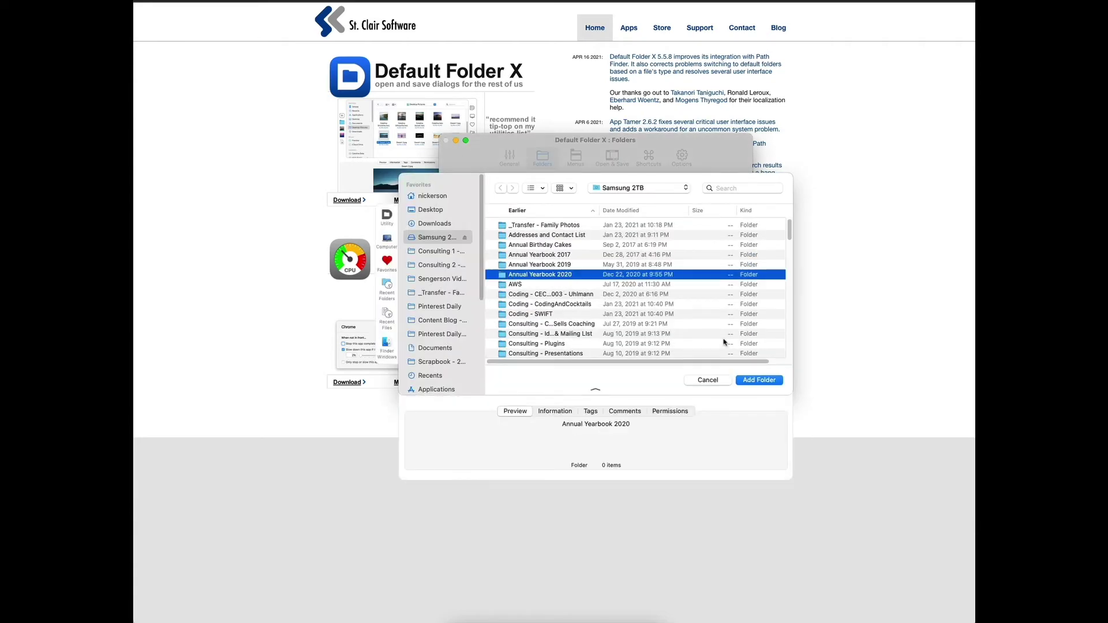
{"action": "left_click", "coordinate": [772, 380]}
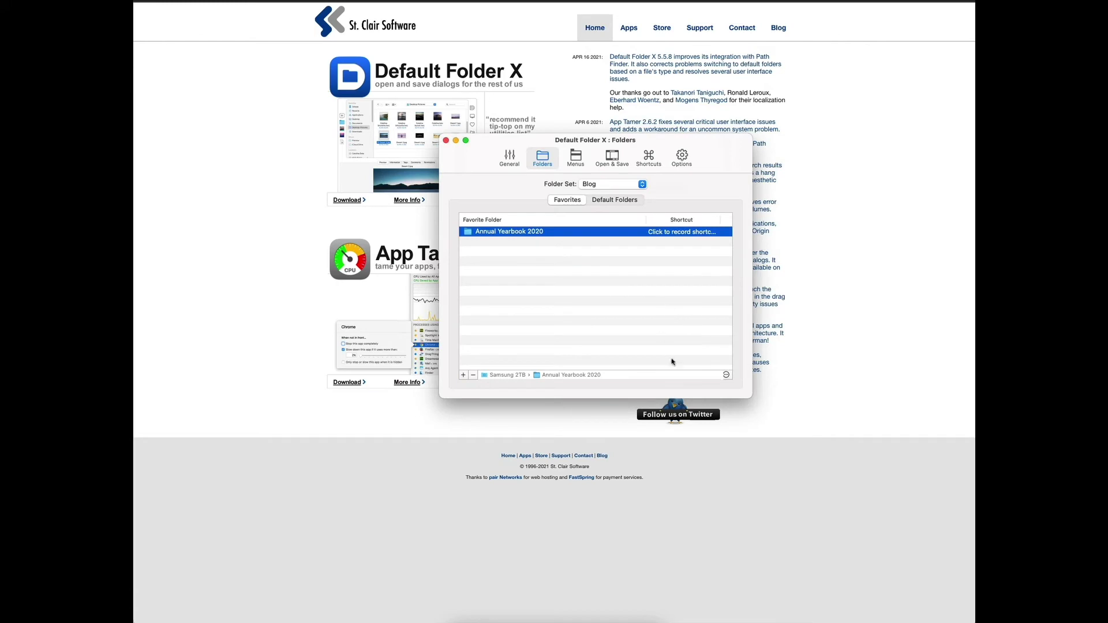
{"action": "left_click_drag", "start_coordinate": [486, 133], "coordinate": [634, 139]}
Step: Reopen the save dialog for the St. Clair Software page and check Default Folder X's favorites for the Annual Yearbook 2020 folder
{"action": "left_click", "coordinate": [322, 159]}
{"action": "right_click", "coordinate": [322, 159]}
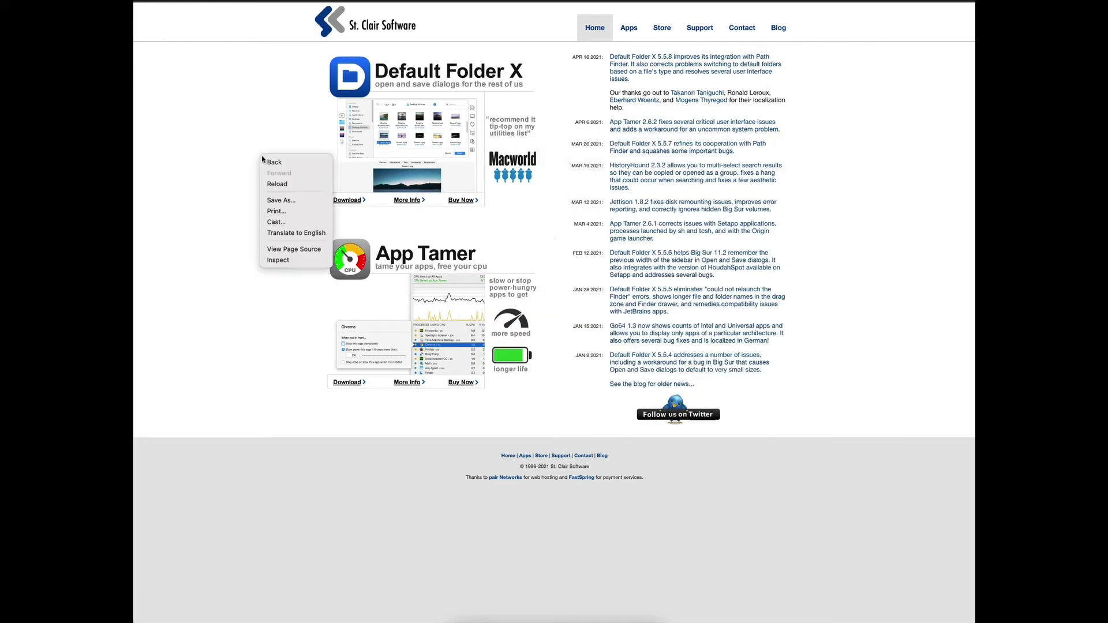
{"action": "left_click", "coordinate": [306, 200]}
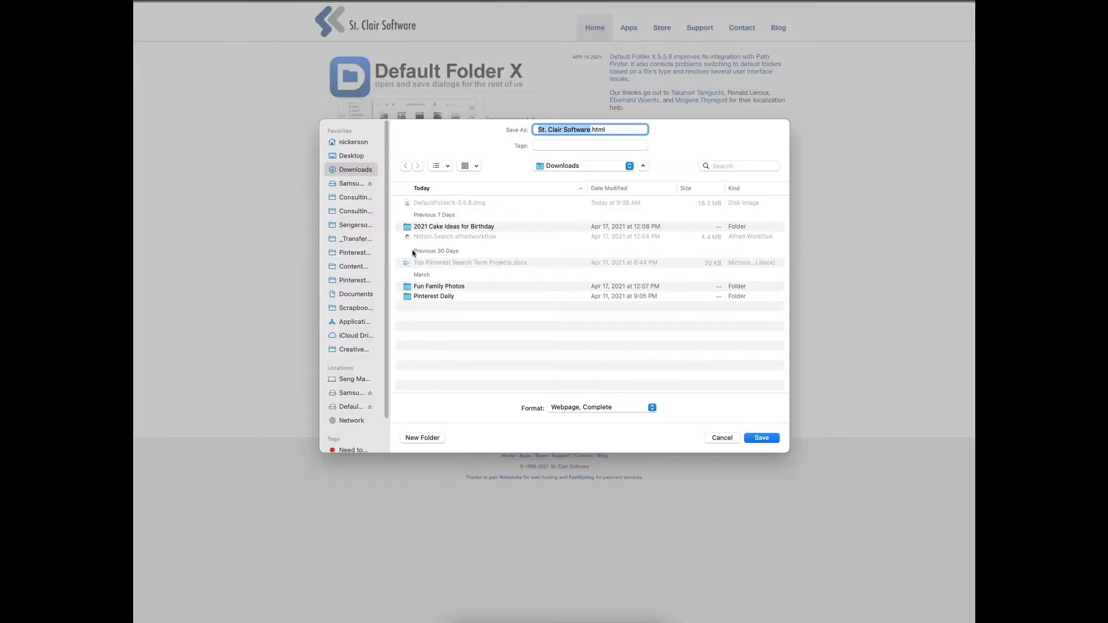
{"action": "left_click", "coordinate": [358, 252]}
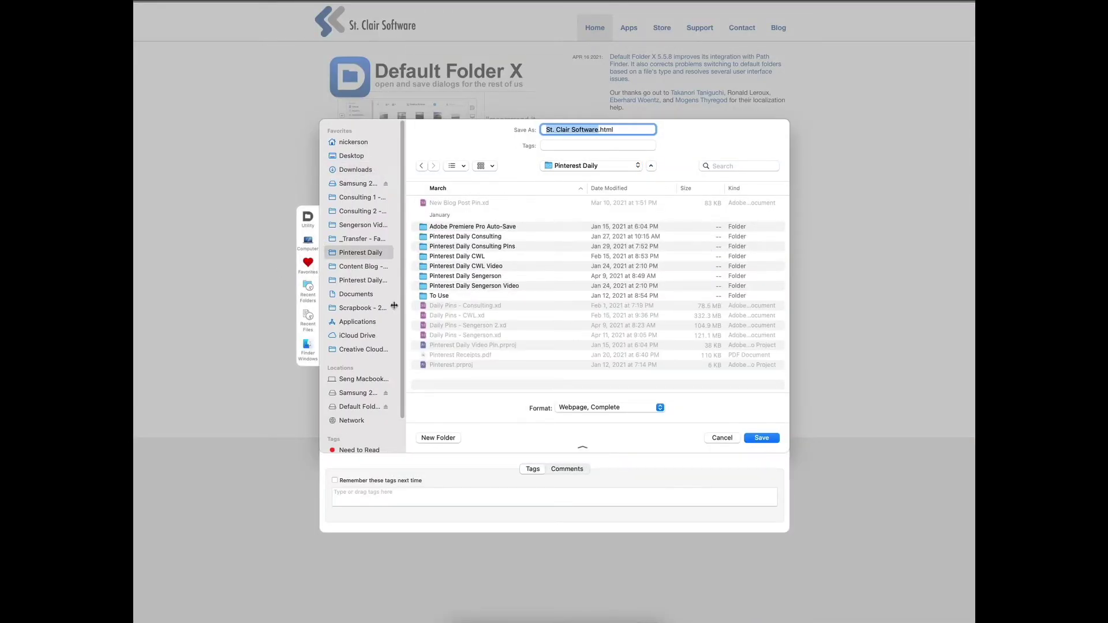
{"action": "left_click", "coordinate": [316, 274]}
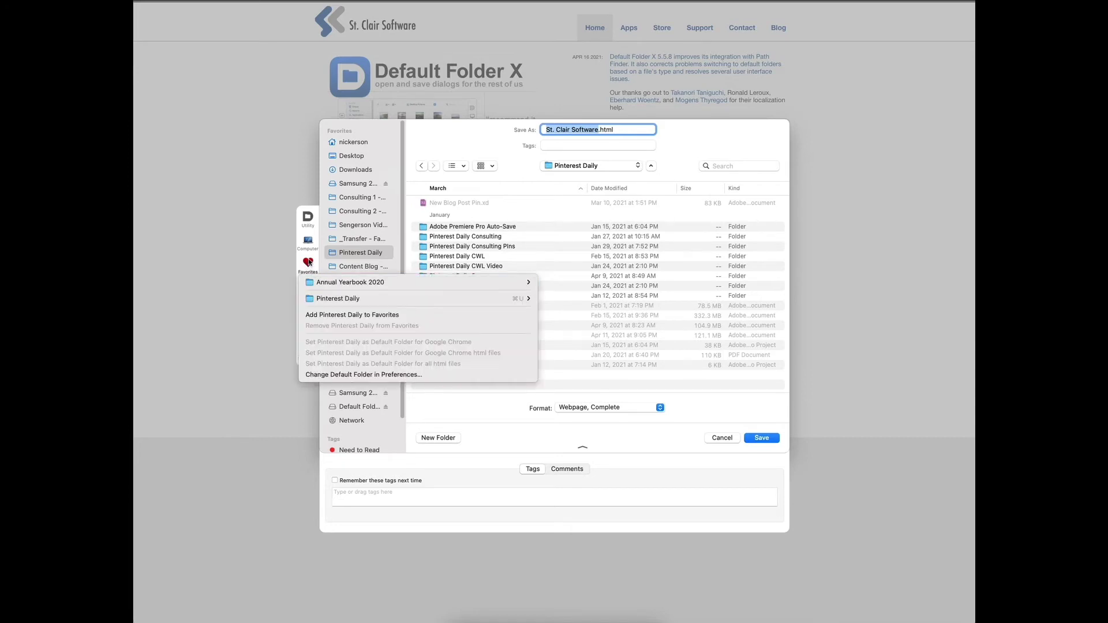
{"action": "left_click", "coordinate": [308, 263]}
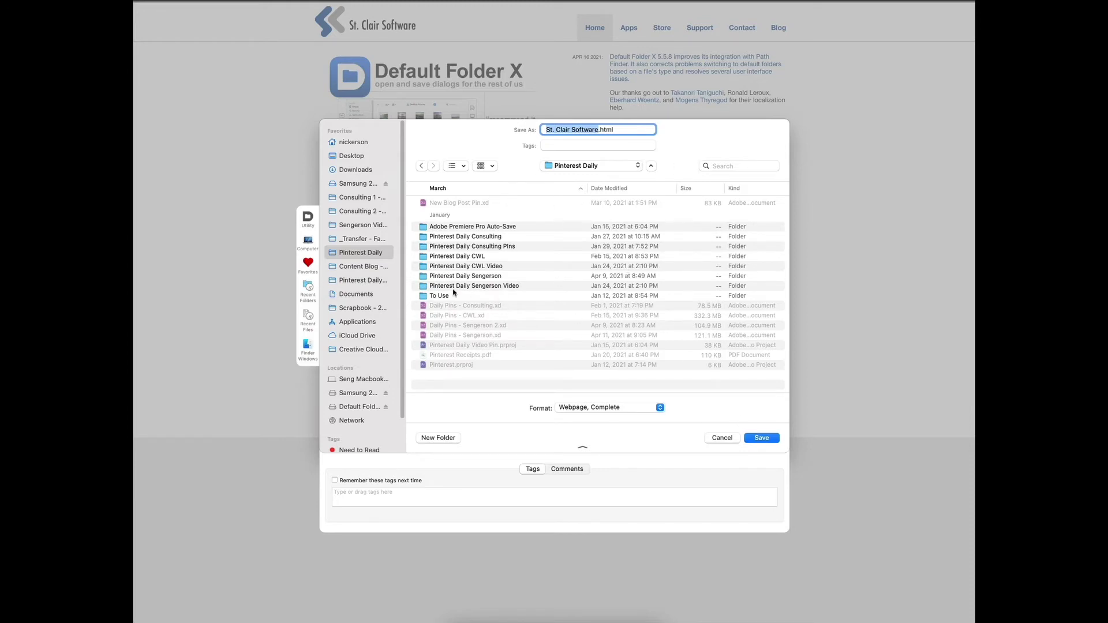
Step: Examine the recent folders, computer locations and parent folder path offered by Default Folder X in the save dialog
{"action": "left_click", "coordinate": [313, 289]}
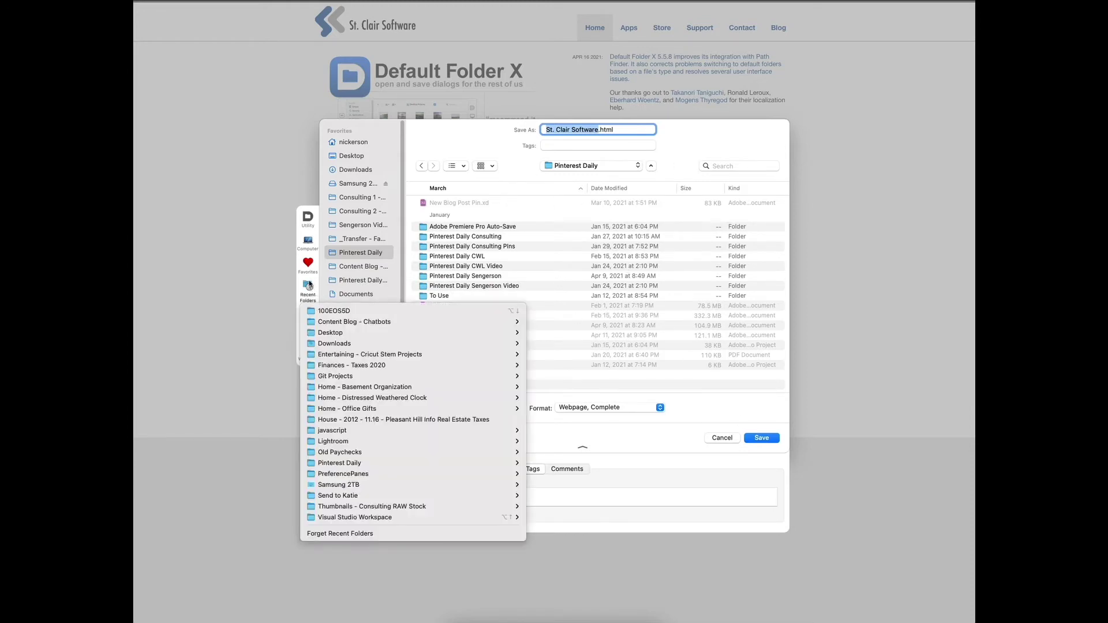
{"action": "left_click", "coordinate": [309, 285]}
{"action": "left_click", "coordinate": [310, 241]}
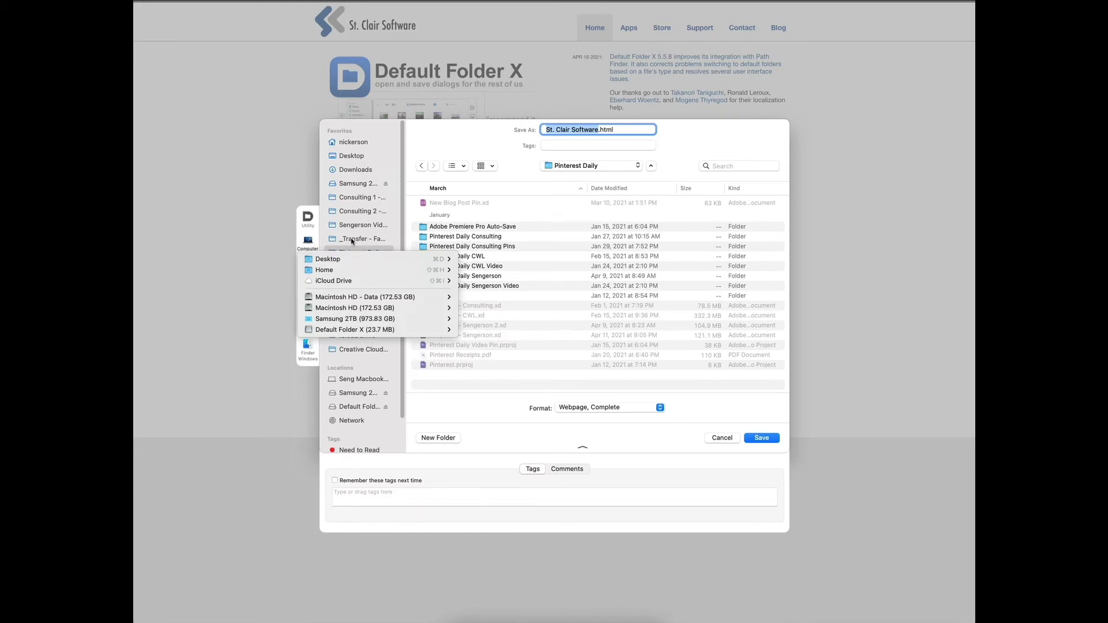
{"action": "left_click", "coordinate": [524, 146]}
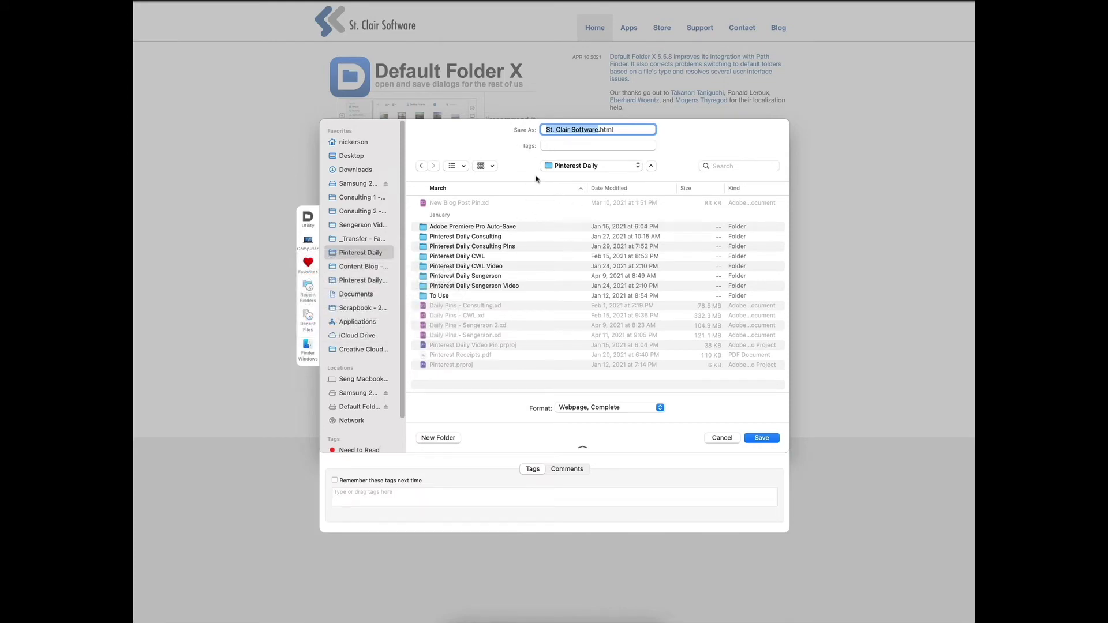
{"action": "left_click", "coordinate": [564, 165]}
{"action": "mouse_move", "coordinate": [564, 164]}
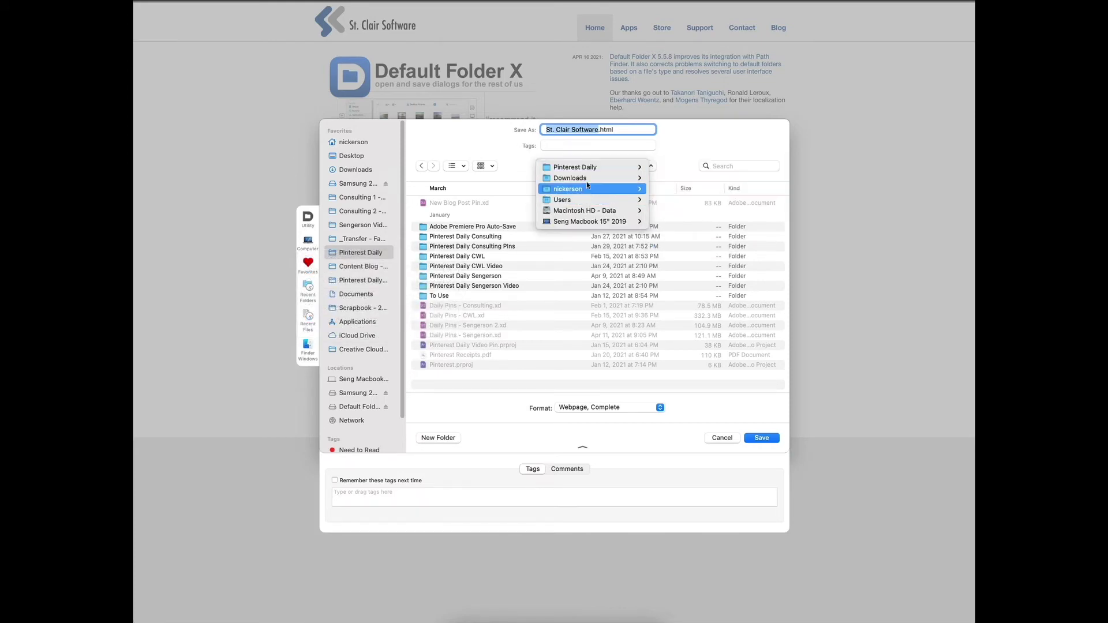
{"action": "left_click", "coordinate": [513, 160]}
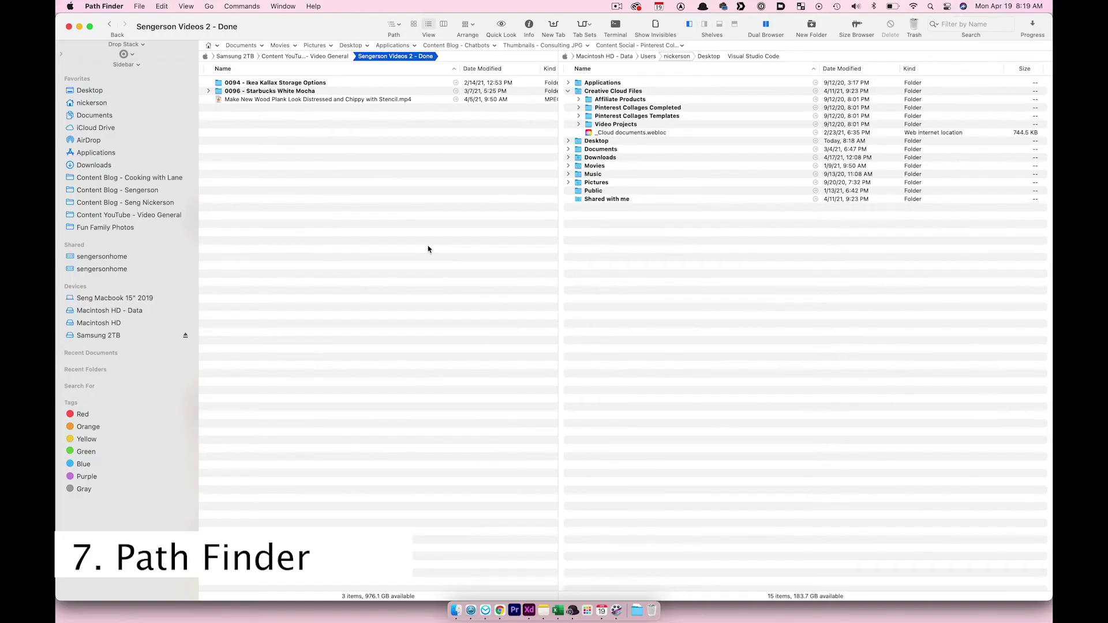
Step: Show the "Content Blog - Cooking with Lane" folder beside the home folder in Path Finder's dual browser and make the home folder pane active
{"action": "left_click", "coordinate": [851, 292]}
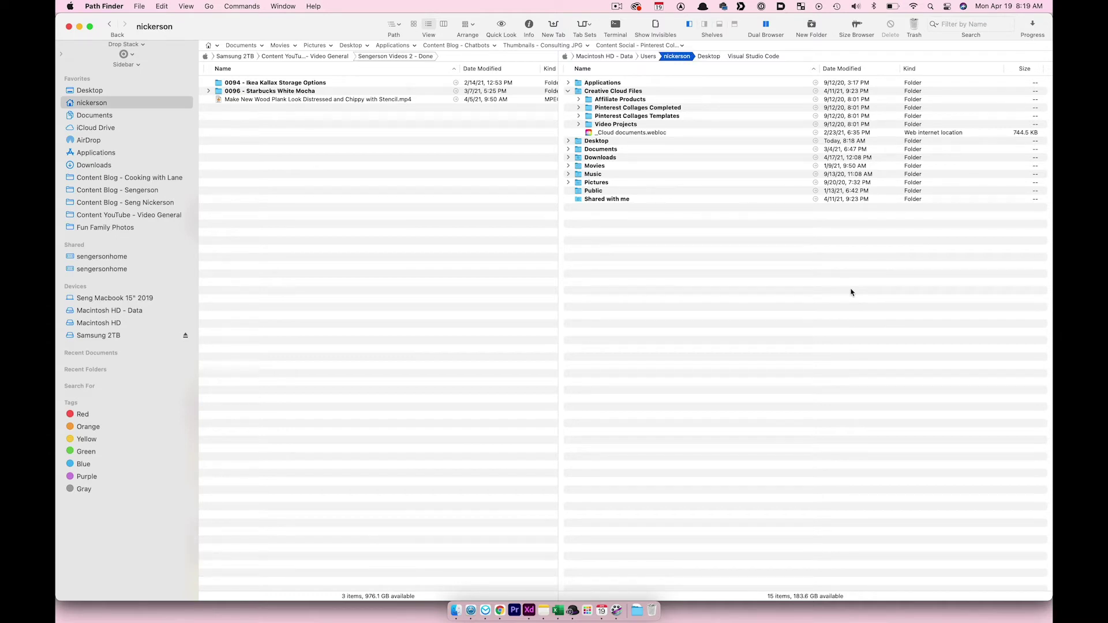
{"action": "left_click", "coordinate": [555, 299]}
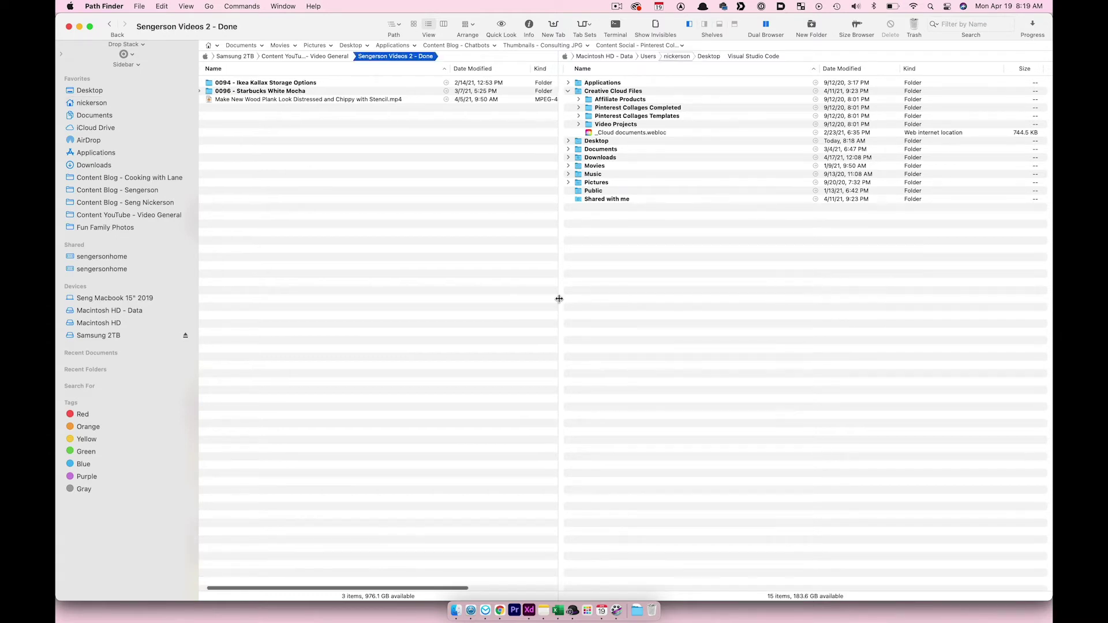
{"action": "left_click", "coordinate": [156, 179]}
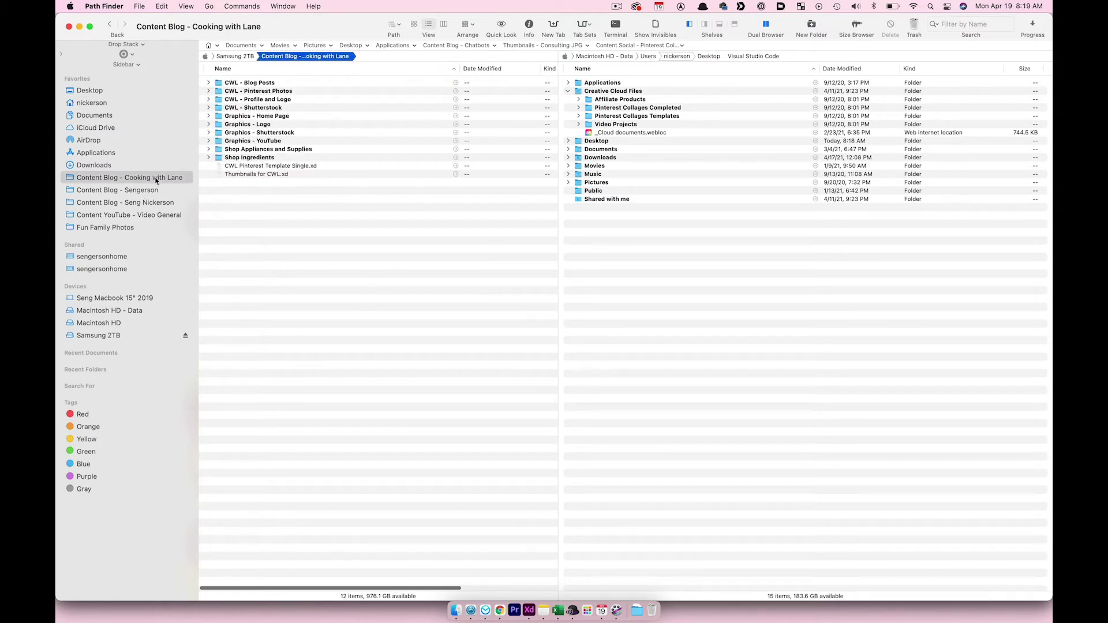
{"action": "left_click", "coordinate": [656, 335]}
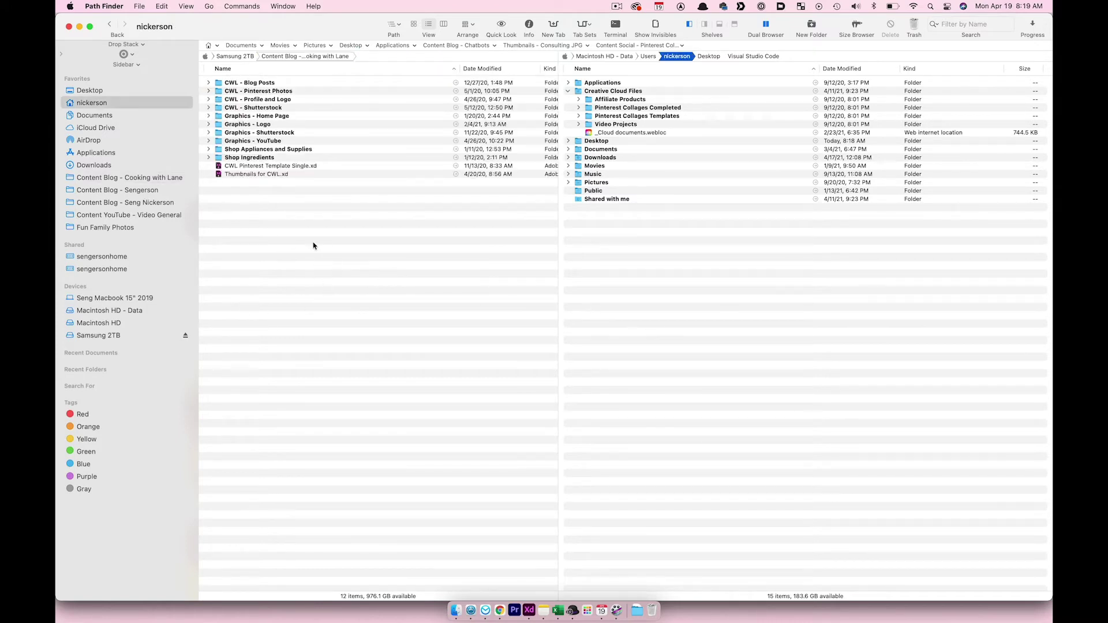
Step: Replace the home folder in the second pane with Content Blog - Sengerson, followed by the favorite content blog folder listed directly below it
{"action": "left_click", "coordinate": [347, 296]}
{"action": "left_click", "coordinate": [697, 343]}
{"action": "left_click", "coordinate": [146, 192]}
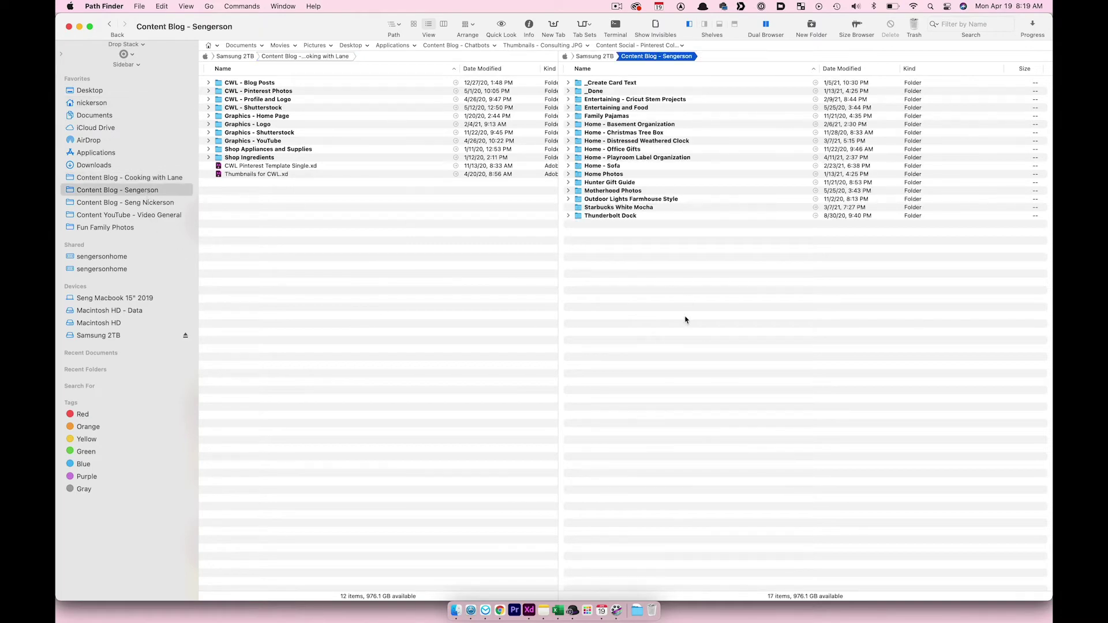
{"action": "left_click", "coordinate": [169, 205]}
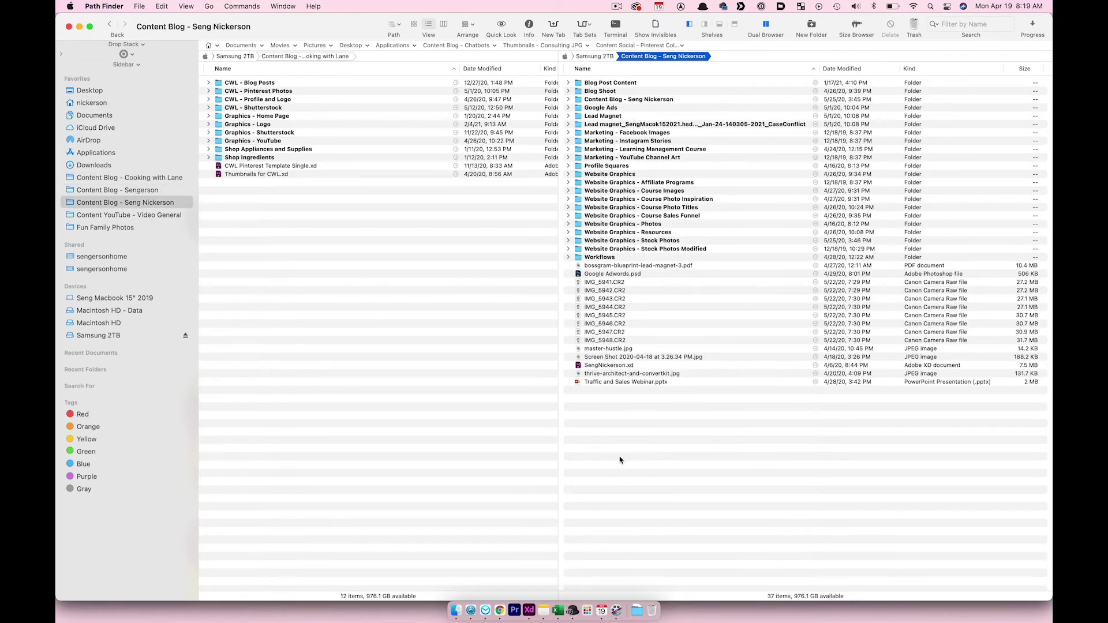
Step: Open the Shop Appliances and Supplies folder in a new tab, switch between the two tabs, and make the other pane active
{"action": "left_click", "coordinate": [283, 149]}
{"action": "right_click", "coordinate": [283, 150]}
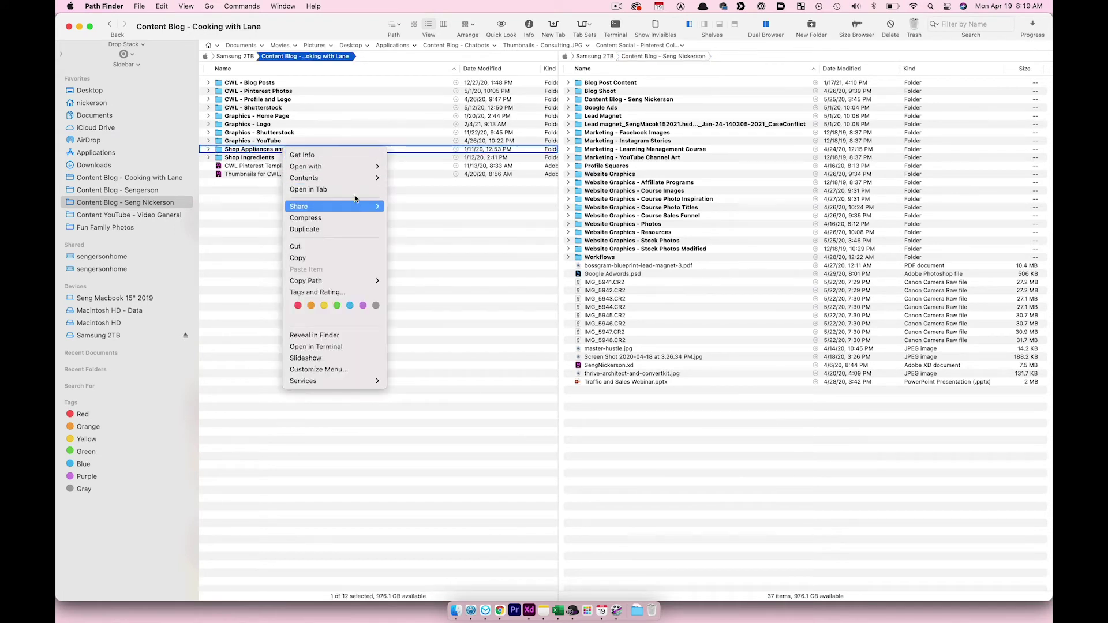
{"action": "left_click", "coordinate": [309, 189]}
{"action": "left_click", "coordinate": [254, 58]}
{"action": "left_click", "coordinate": [324, 58]}
{"action": "left_click", "coordinate": [669, 414]}
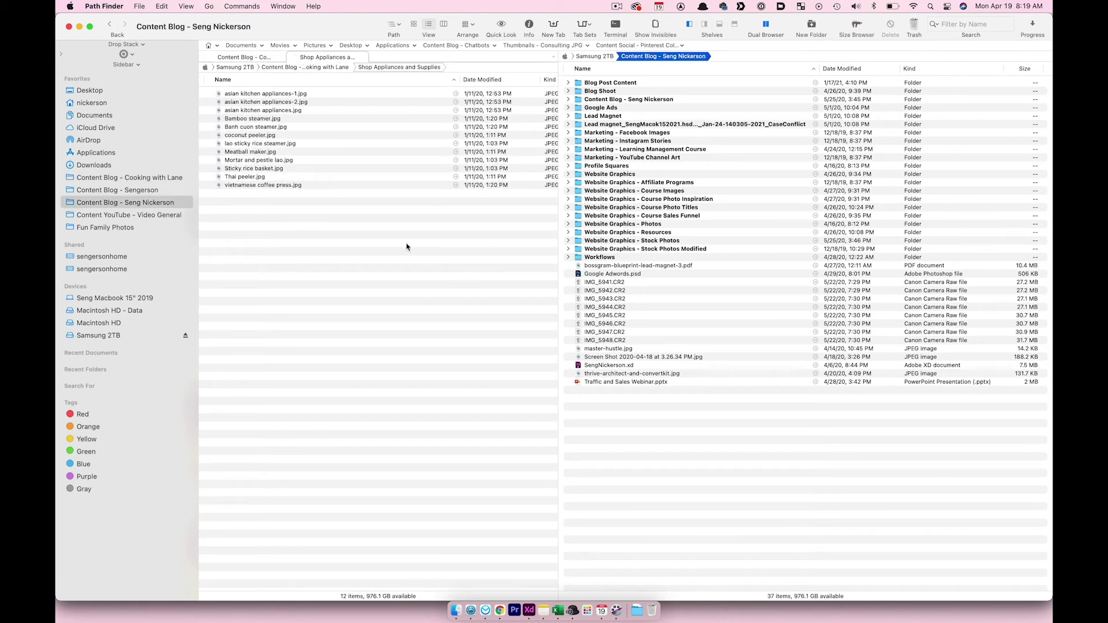
Step: Show the Downloads folder in the Shop Appliances and Supplies tab and select Top Pinterest Search Term Projects.docx
{"action": "left_click", "coordinate": [426, 340]}
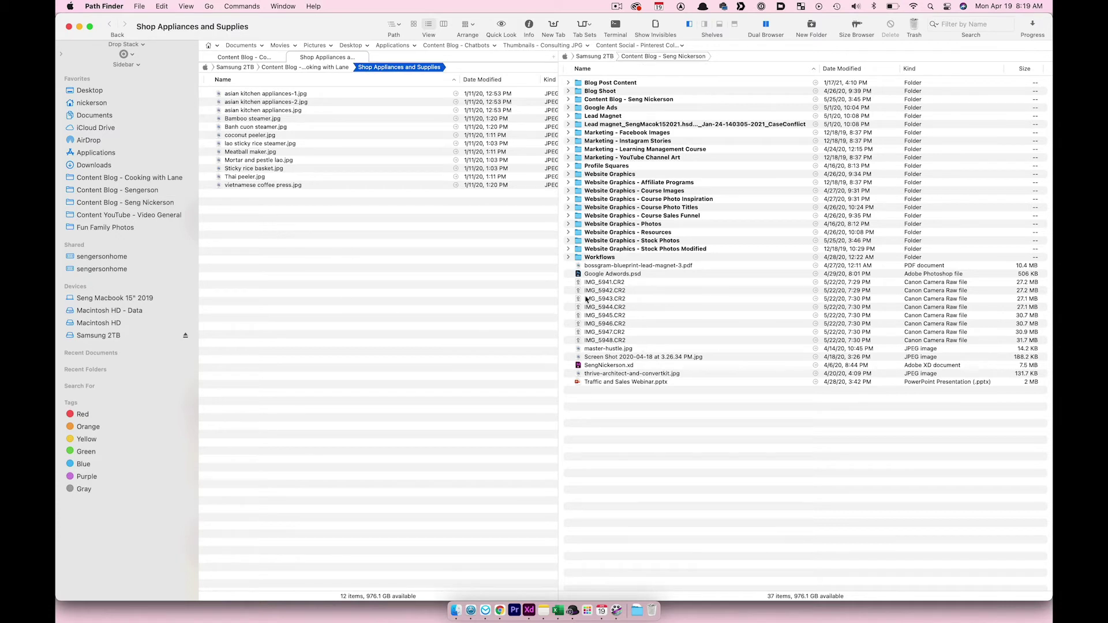
{"action": "left_click", "coordinate": [108, 167]}
{"action": "left_click", "coordinate": [655, 486]}
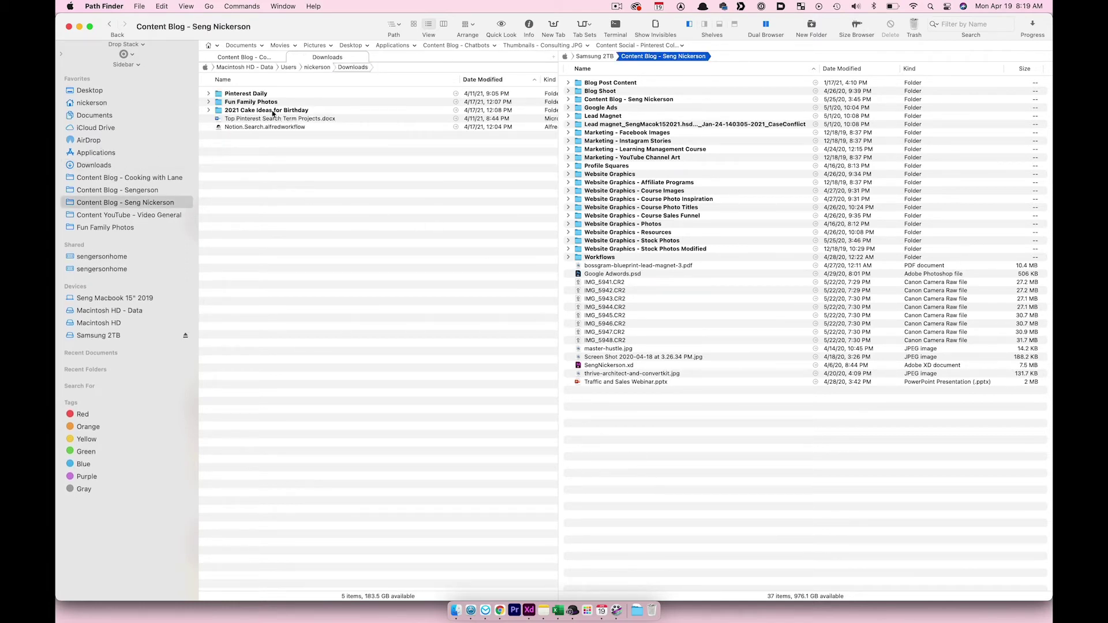
{"action": "left_click", "coordinate": [298, 121]}
{"action": "left_click", "coordinate": [627, 437]}
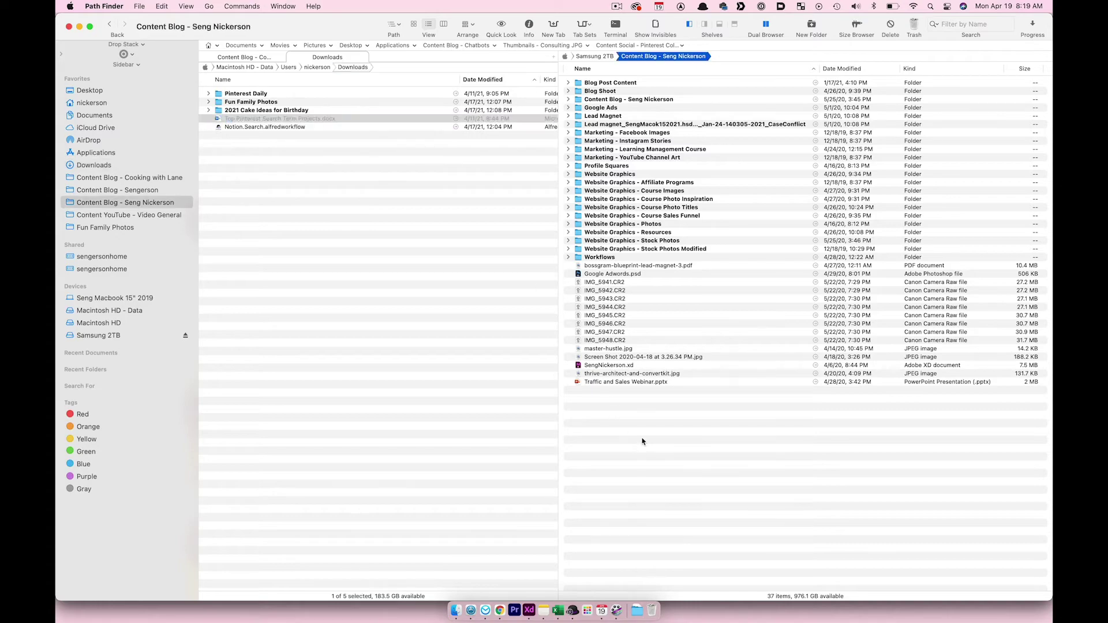
Step: Open Content Blog - Sengerson from Samsung 2TB in the second pane and copy Top Pinterest Search Term Projects.docx into it from Downloads
{"action": "left_click", "coordinate": [605, 56]}
{"action": "scroll", "coordinate": [715, 263], "scroll_direction": "down", "scroll_amount": 15}
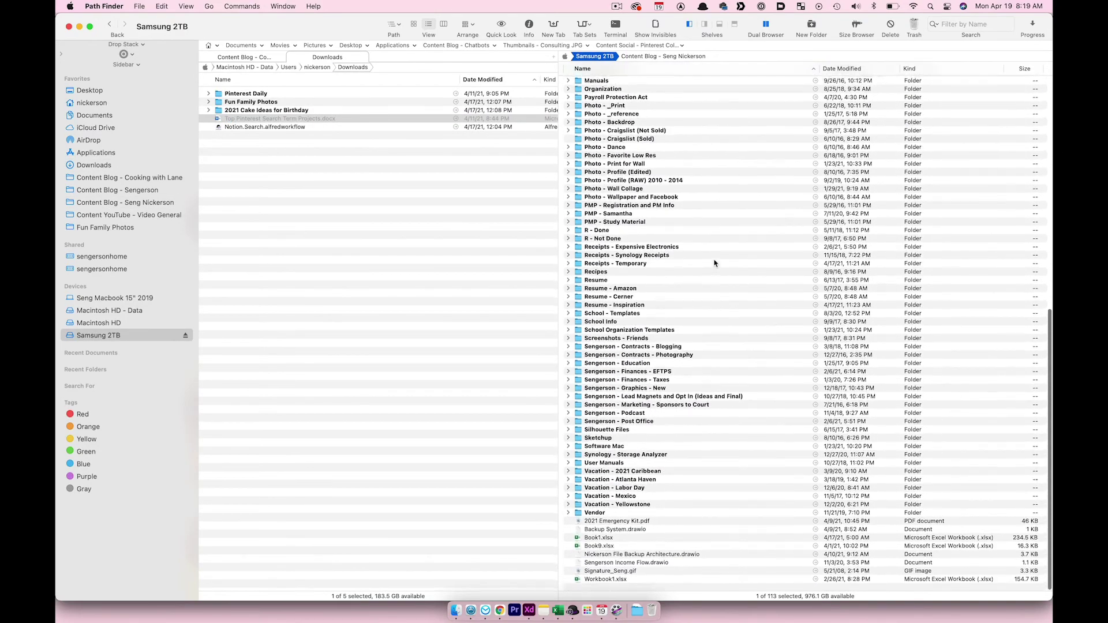
{"action": "scroll", "coordinate": [715, 263], "scroll_direction": "up", "scroll_amount": 15}
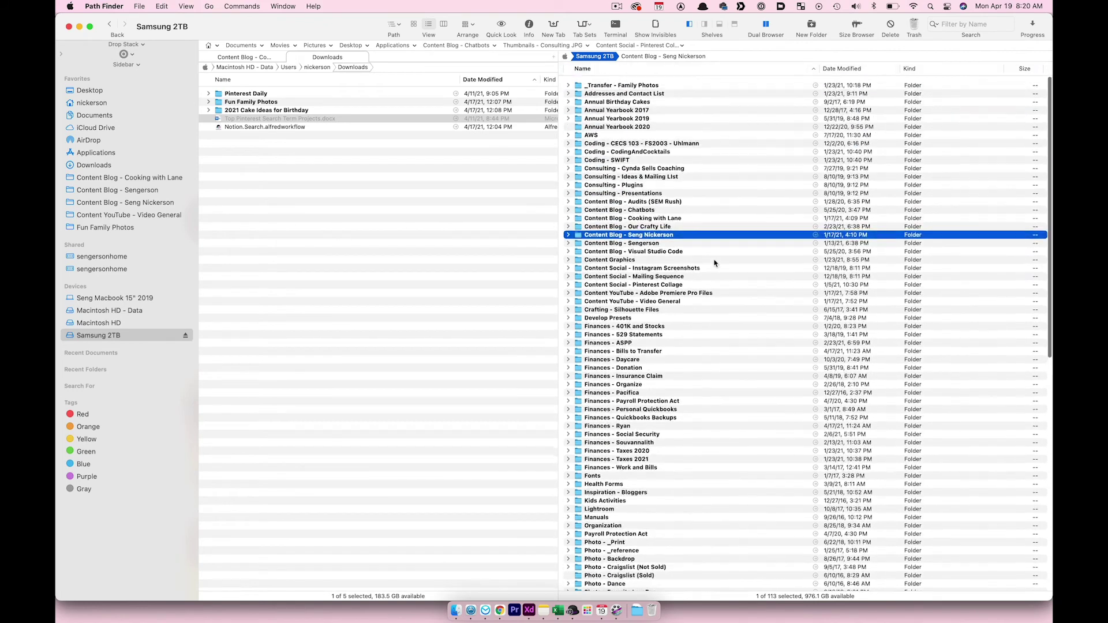
{"action": "double_click", "coordinate": [650, 241]}
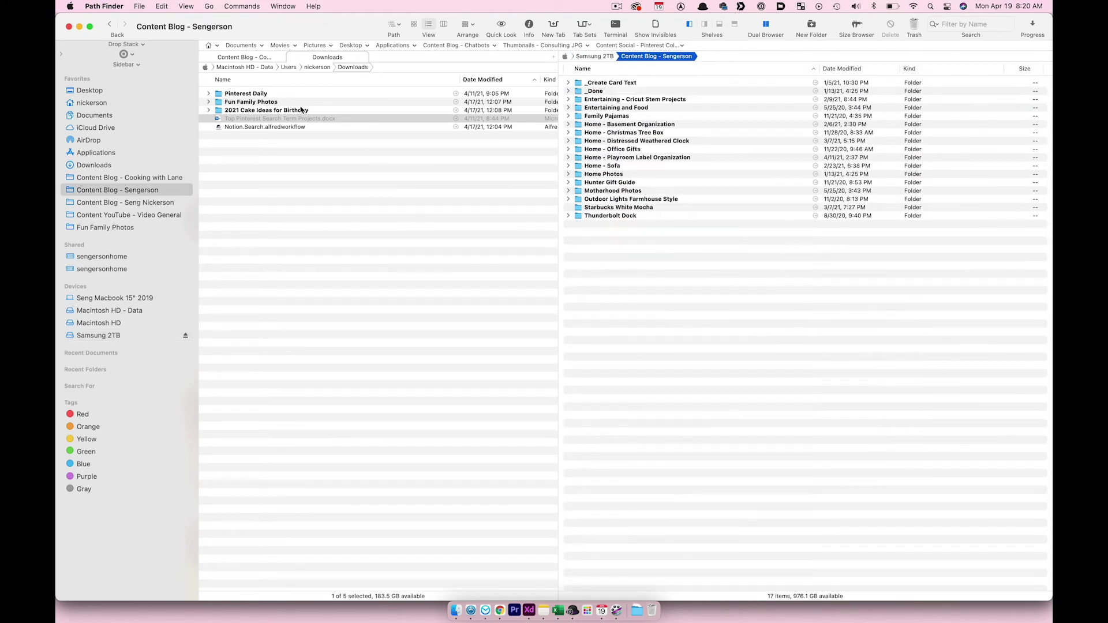
{"action": "left_click_drag", "start_coordinate": [293, 120], "coordinate": [702, 278]}
{"action": "left_click", "coordinate": [700, 310]}
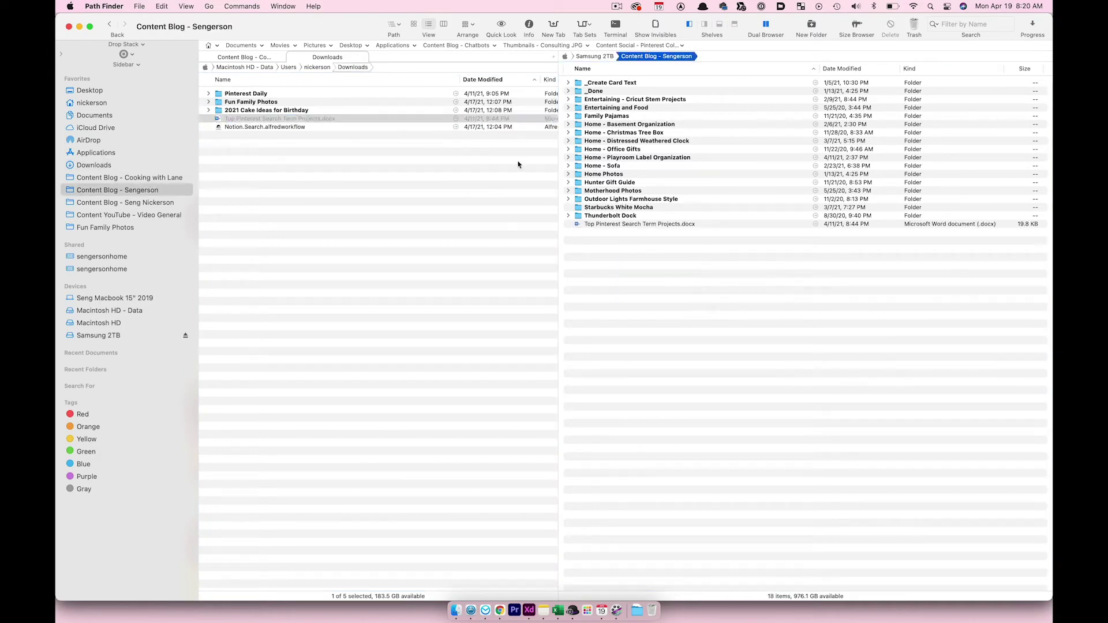
{"action": "left_click", "coordinate": [418, 163]}
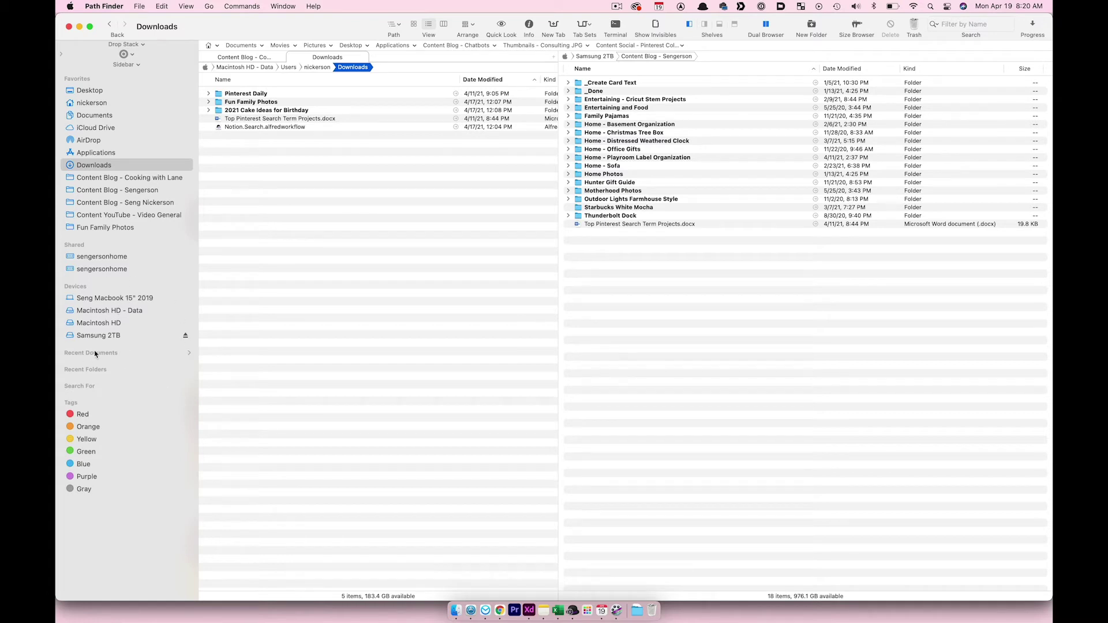
Step: Look through the contents of the Content Blog - Chatbots folder shortcut without opening anything
{"action": "left_click", "coordinate": [395, 45]}
{"action": "left_click", "coordinate": [451, 48]}
{"action": "left_click", "coordinate": [451, 46]}
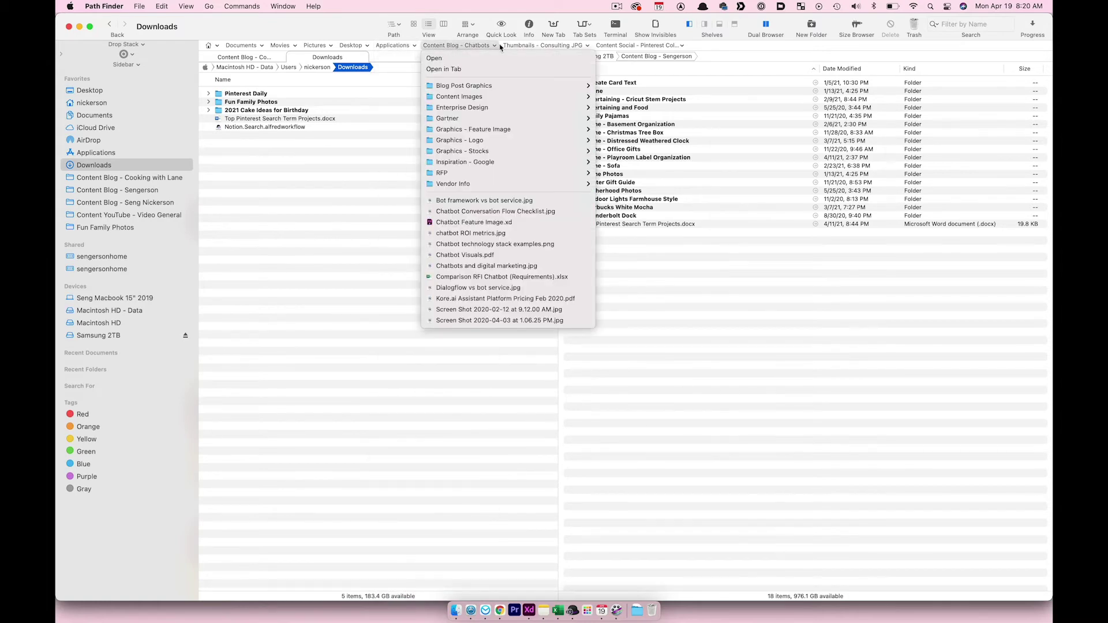
{"action": "left_click", "coordinate": [501, 45]}
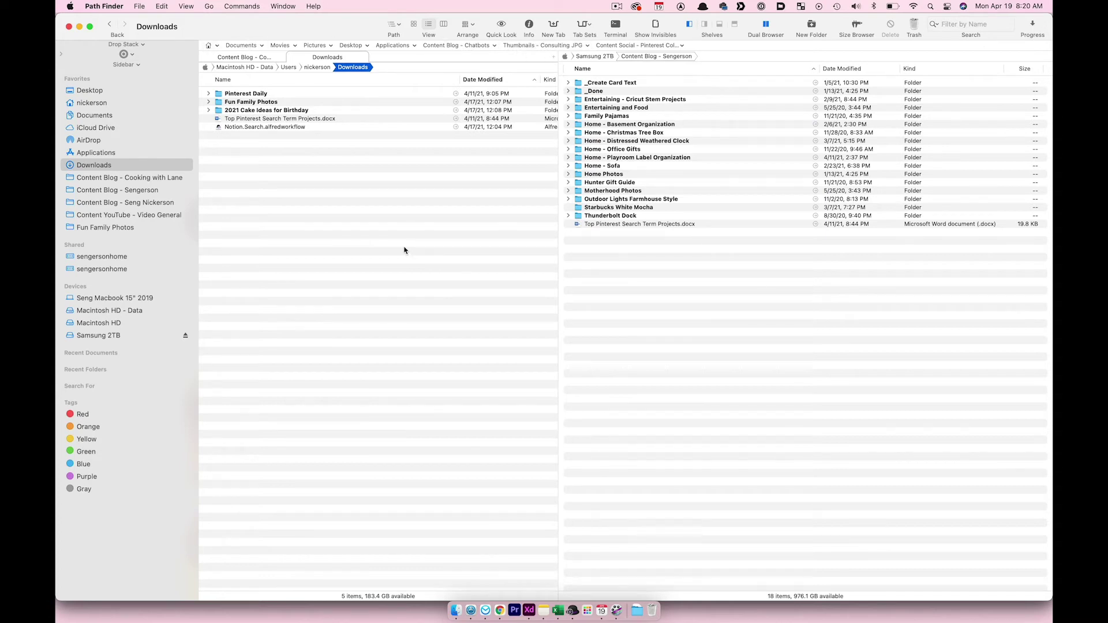
Step: Show the Content Blog - Cooking with Lane tab beside the Home - Sofa folder from Content Blog - Sengerson
{"action": "left_click", "coordinate": [707, 345]}
{"action": "left_click", "coordinate": [531, 358]}
{"action": "left_click", "coordinate": [633, 361]}
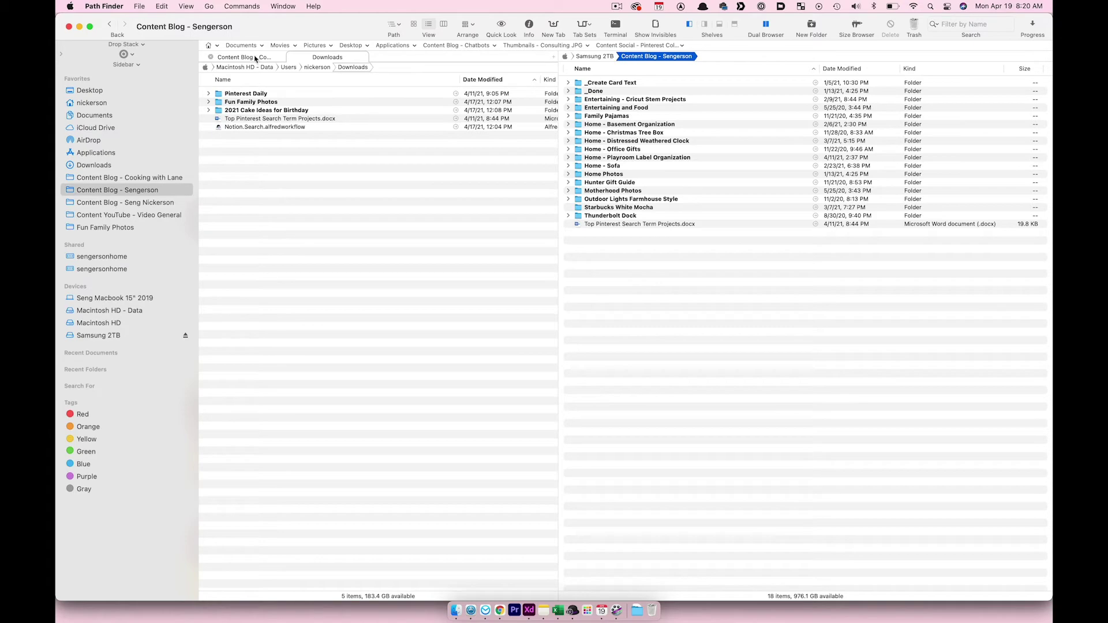
{"action": "left_click", "coordinate": [255, 57]}
{"action": "left_click", "coordinate": [664, 272]}
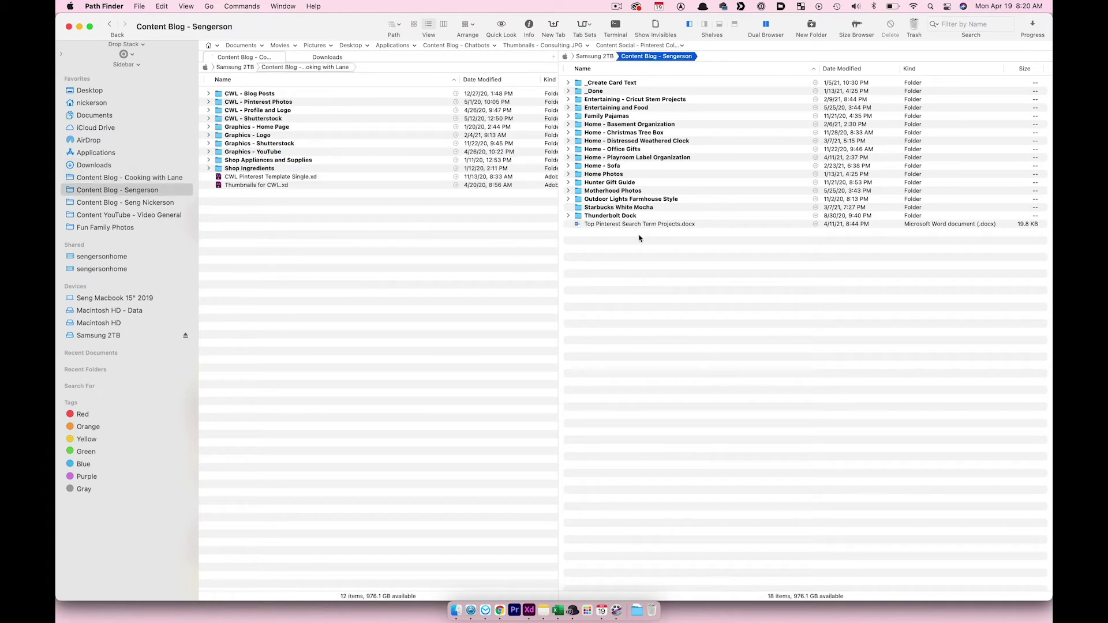
{"action": "double_click", "coordinate": [616, 167]}
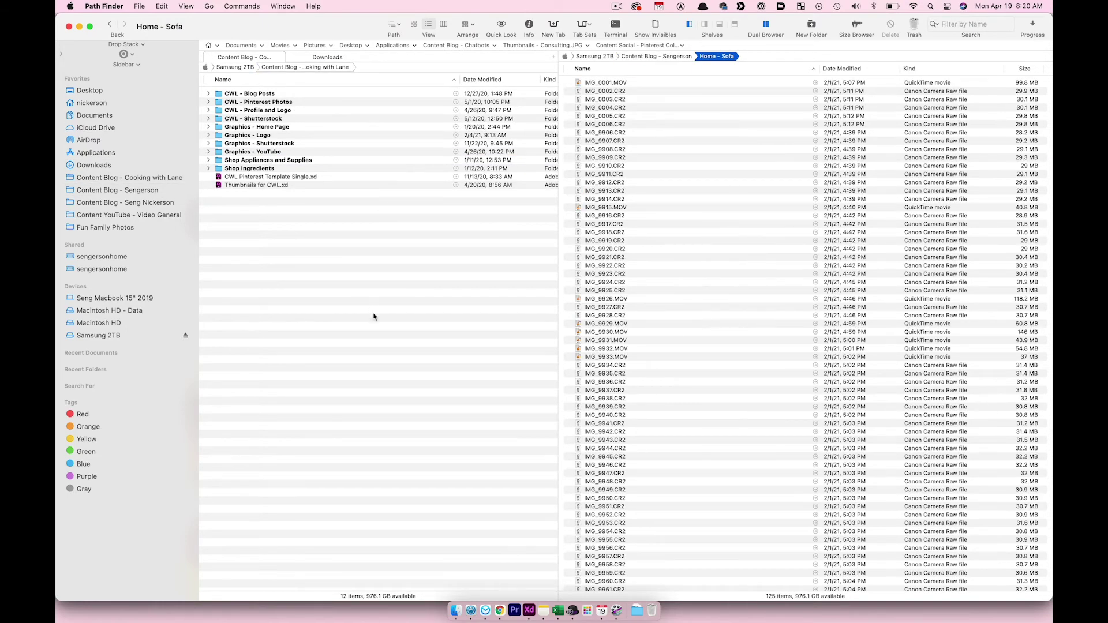
Step: Open the Graphics - Shutterstock folder from Content Blog - Cooking with Lane in a new tab
{"action": "left_click", "coordinate": [309, 144]}
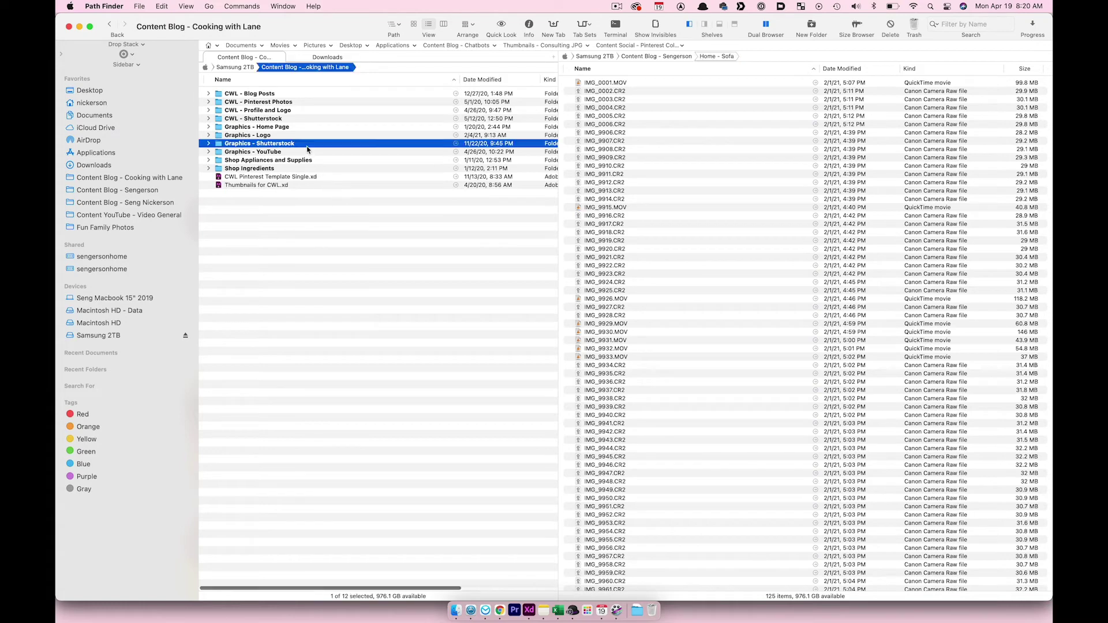
{"action": "right_click", "coordinate": [308, 144]}
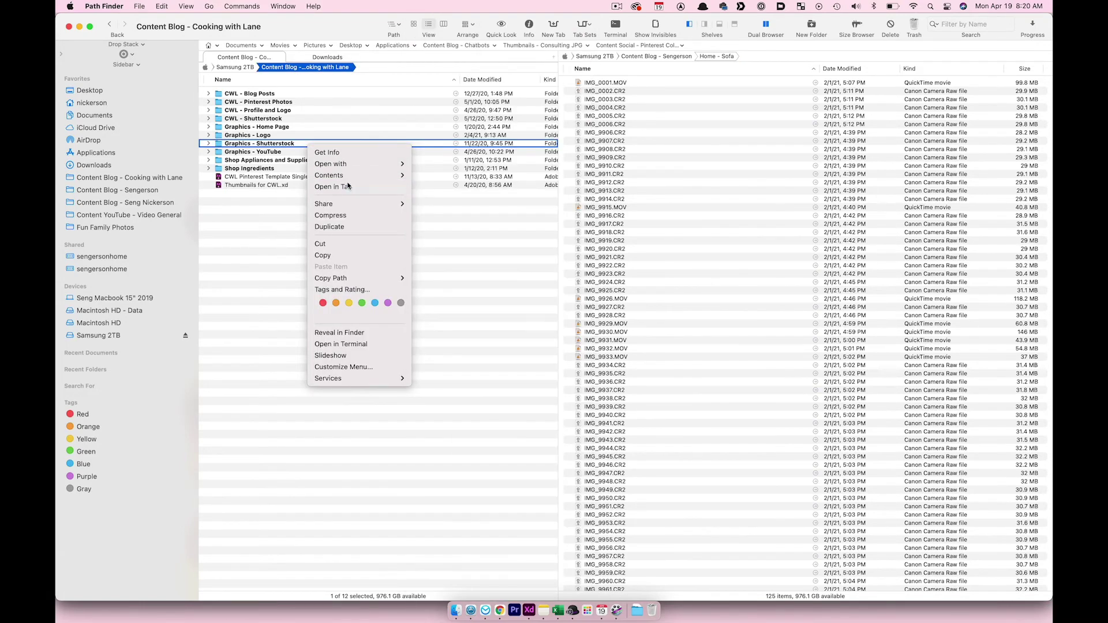
{"action": "left_click", "coordinate": [340, 186]}
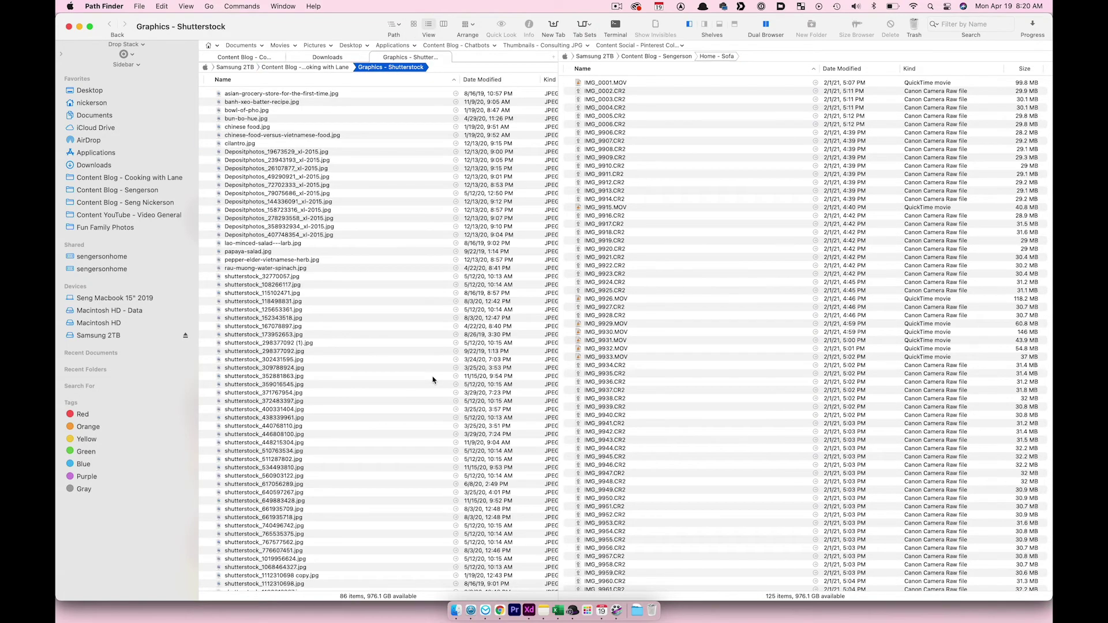